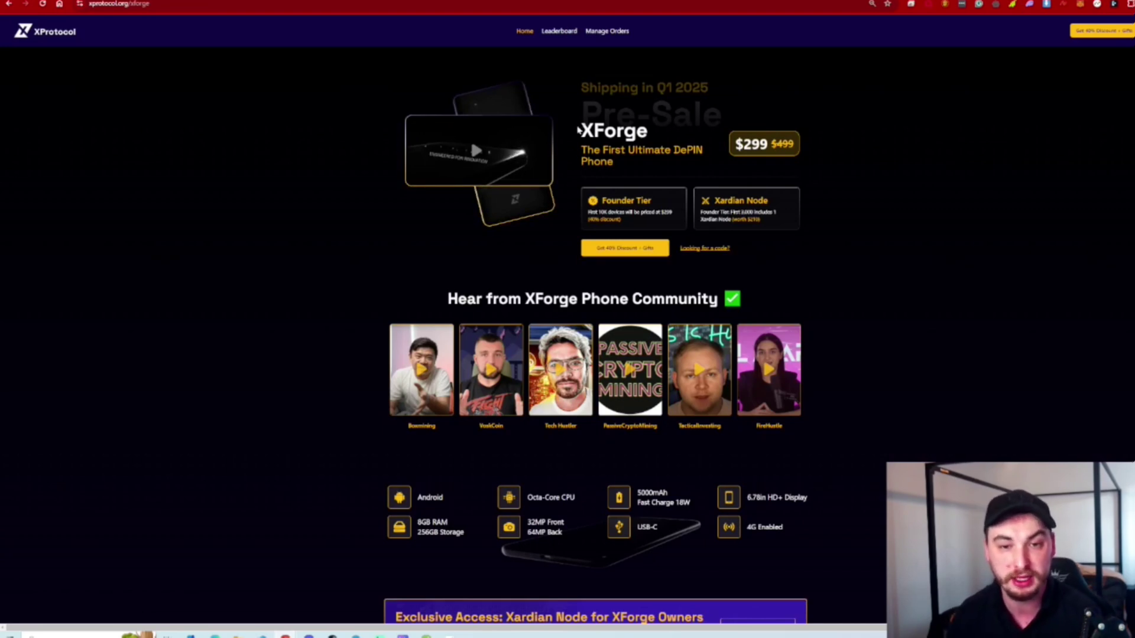
Review the Pre-Sale XForge offer: the discounted $299 price and the Xardian Node tier.
drag(581, 101, 648, 133)
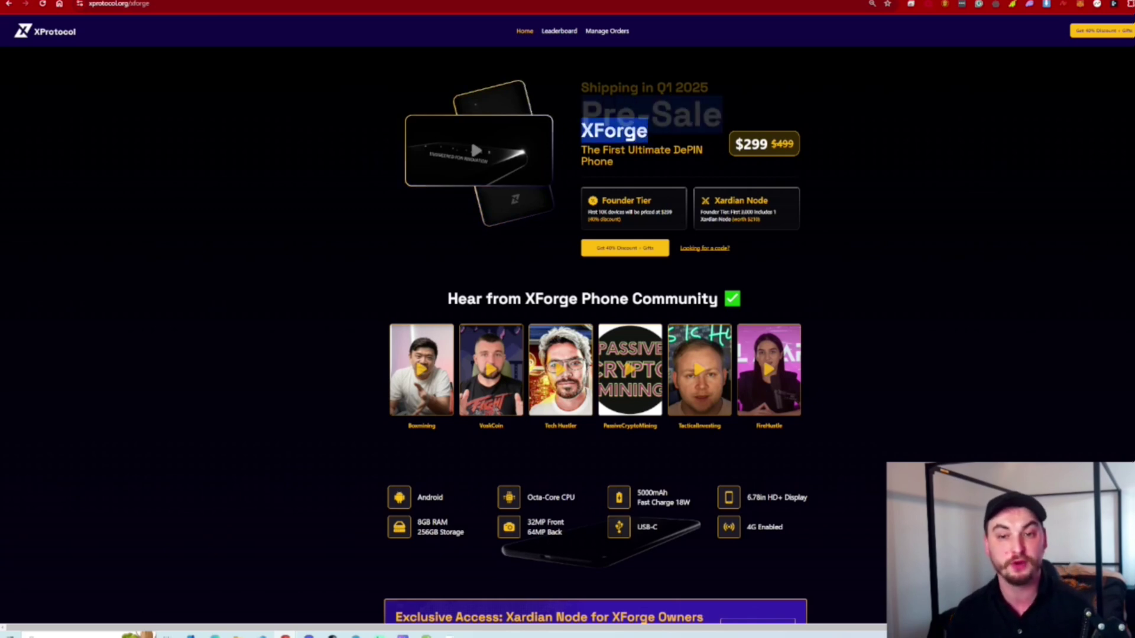
drag(742, 144, 775, 144)
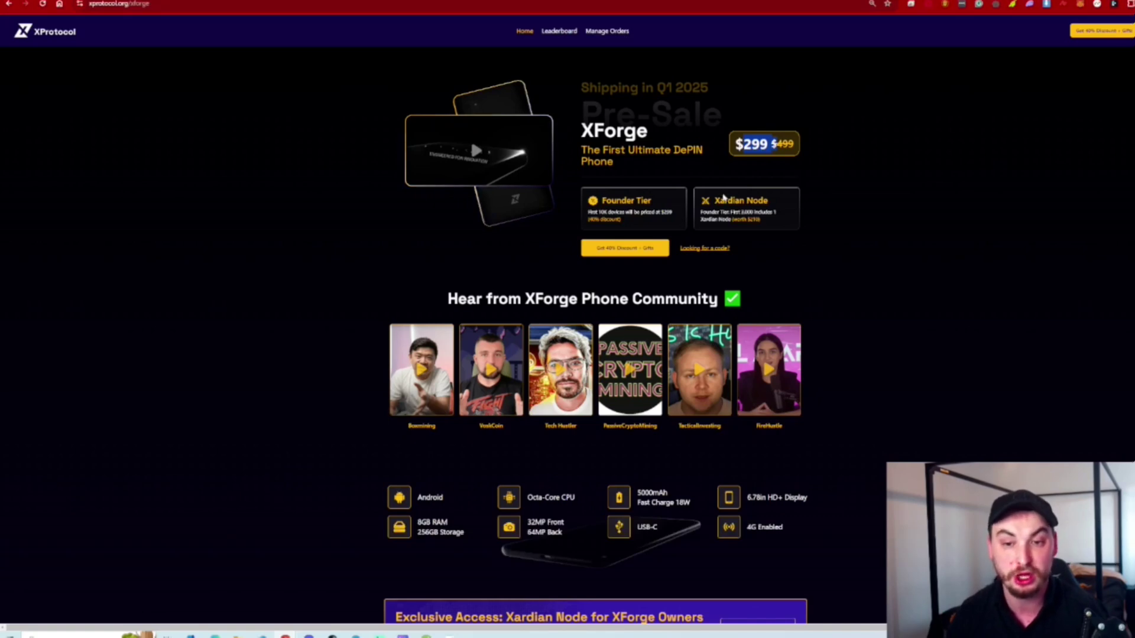
drag(715, 200, 754, 200)
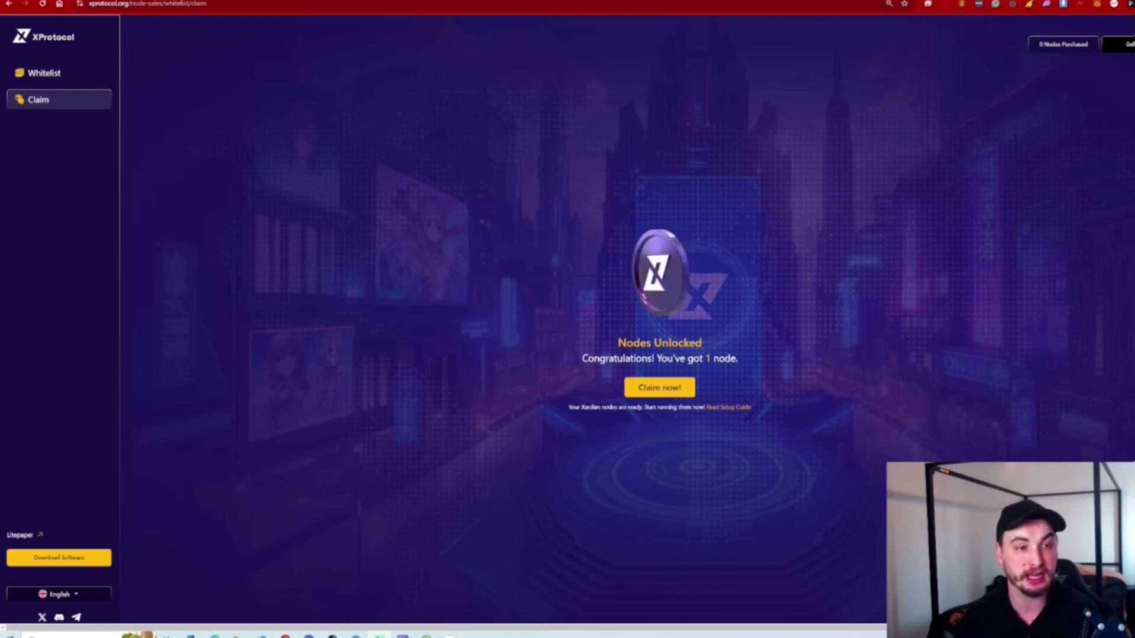
click(54, 75)
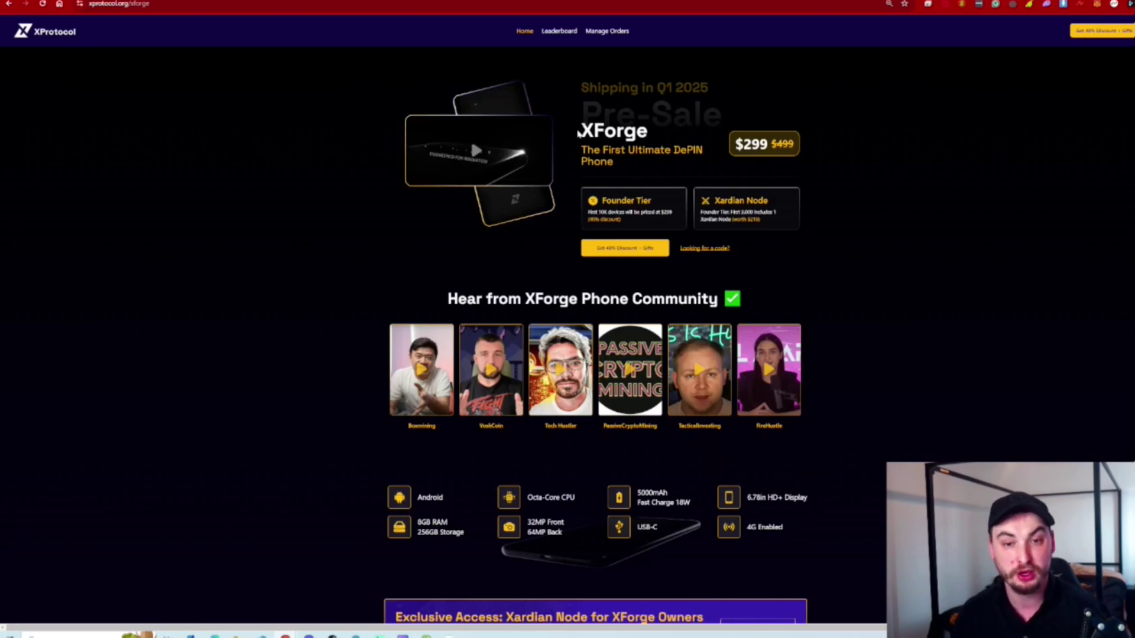
mouse_move(578, 133)
mouse_down()
mouse_move(703, 152)
mouse_move(615, 164)
mouse_up()
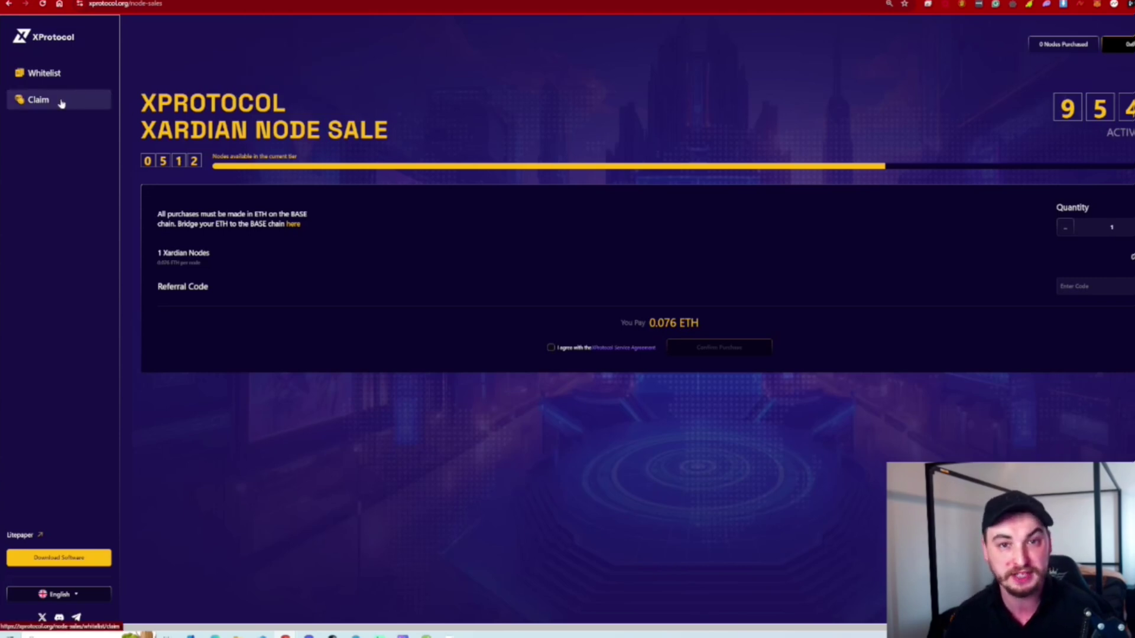
click(66, 100)
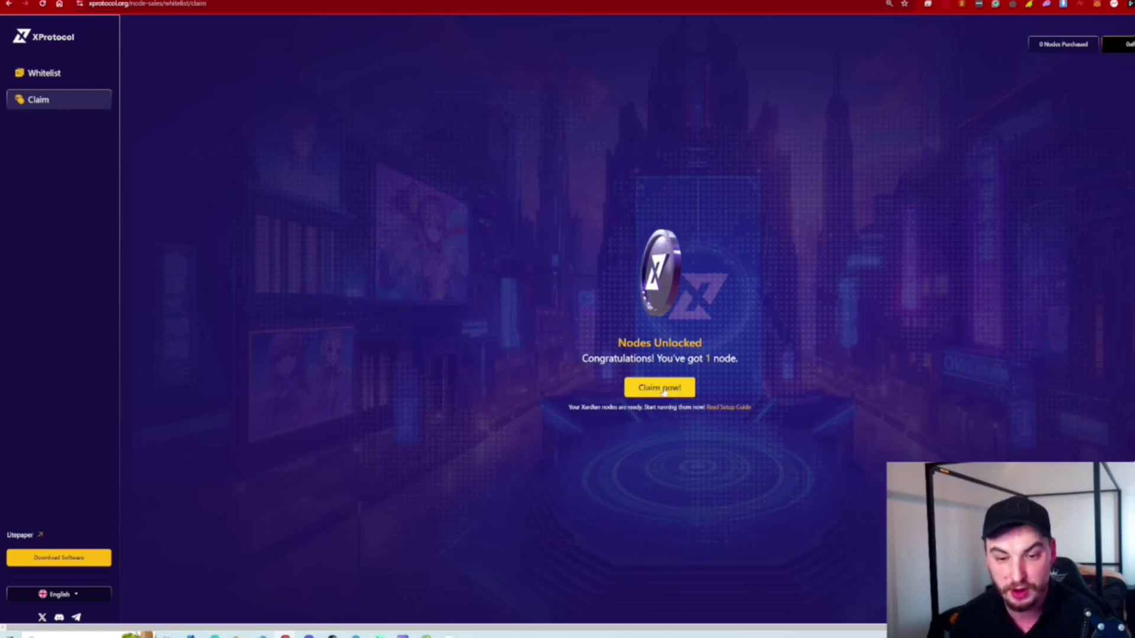
Open the setup guide's Install App Software page and scroll through its system requirements.
click(741, 410)
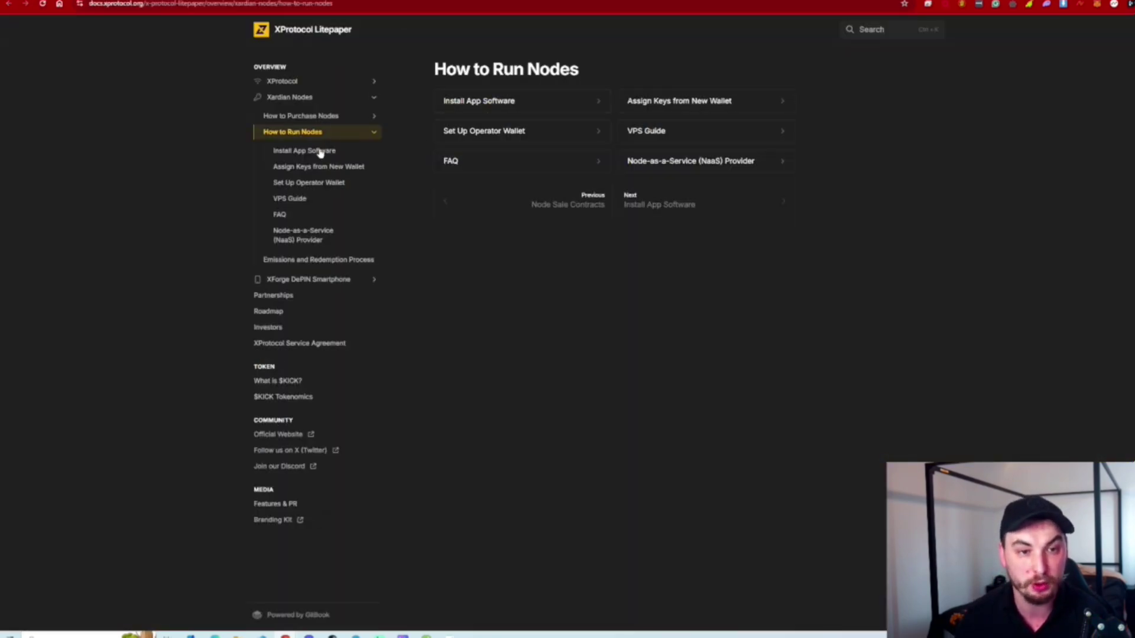
click(317, 152)
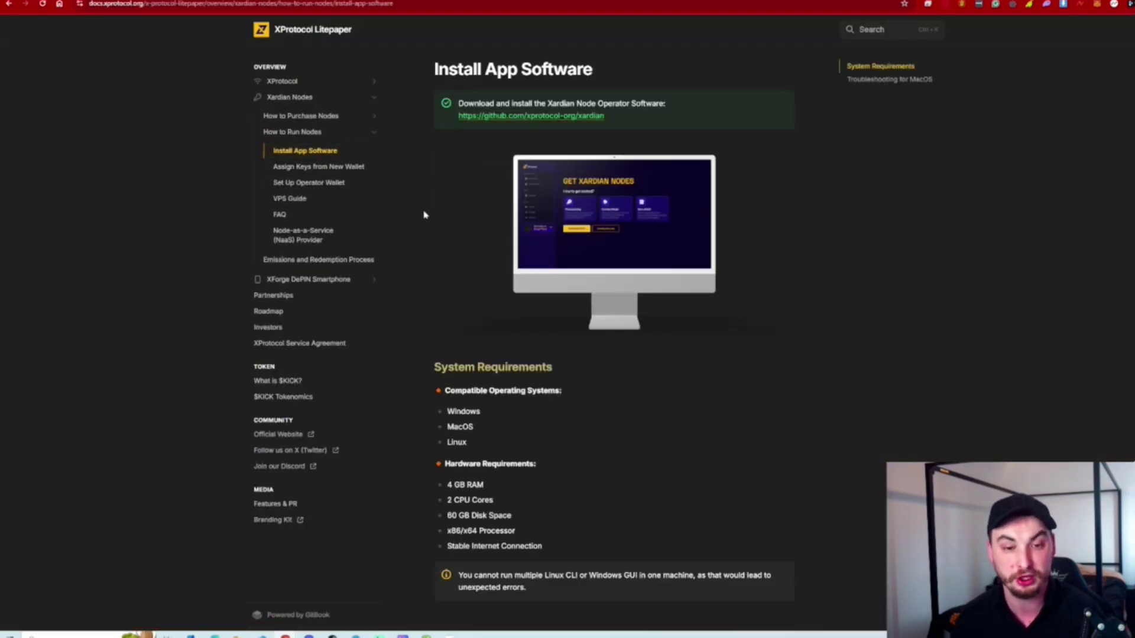
scroll(438, 224, down, 2)
scroll(449, 236, down, 1)
scroll(467, 254, down, 3)
scroll(477, 268, up, 1)
scroll(477, 269, up, 3)
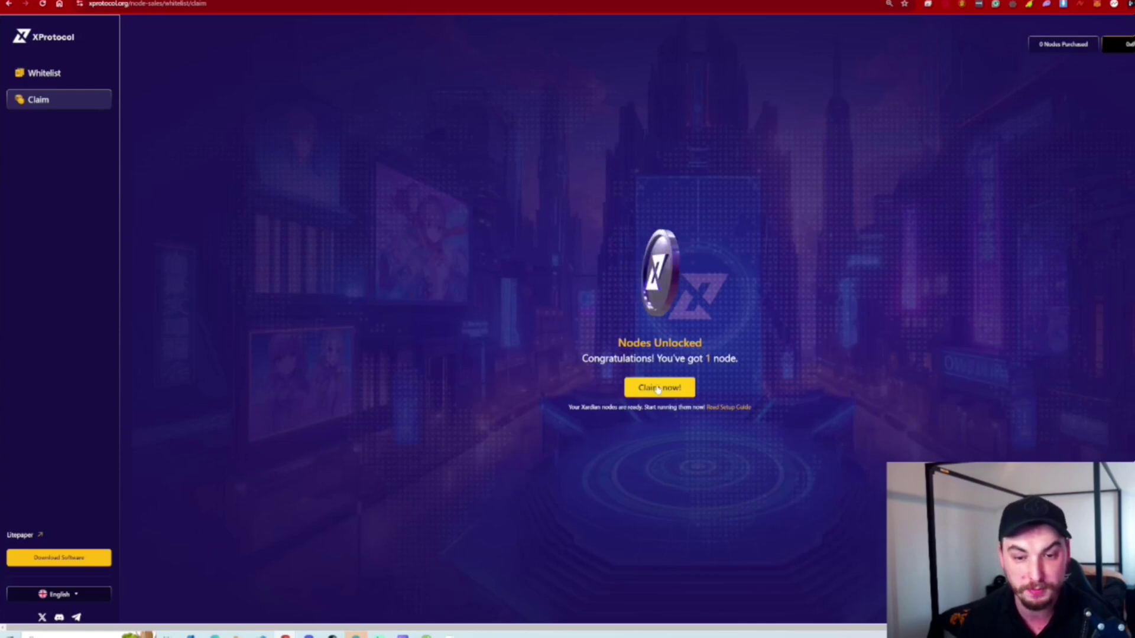
Claim the unlocked node by approving the XNode License transaction in MetaMask.
click(658, 387)
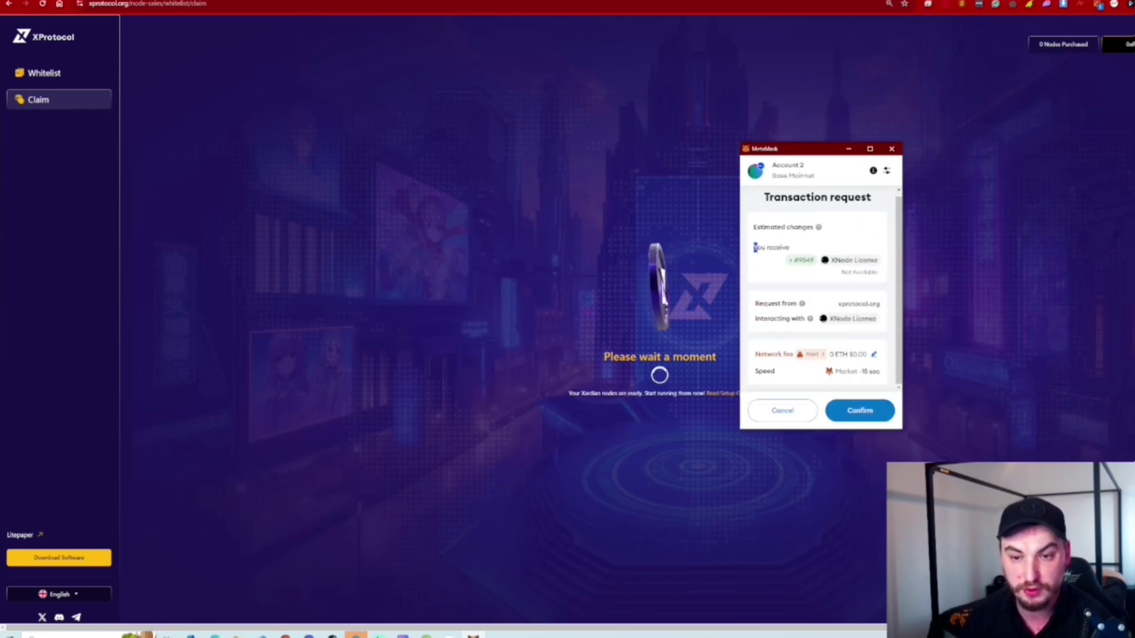
drag(797, 249, 879, 261)
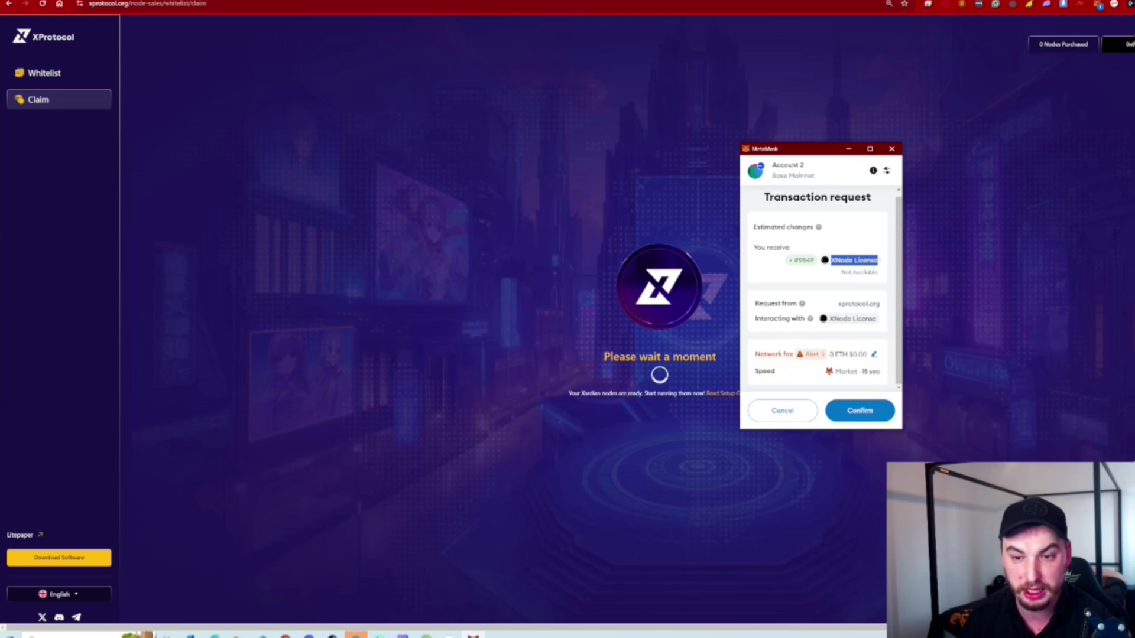
click(866, 414)
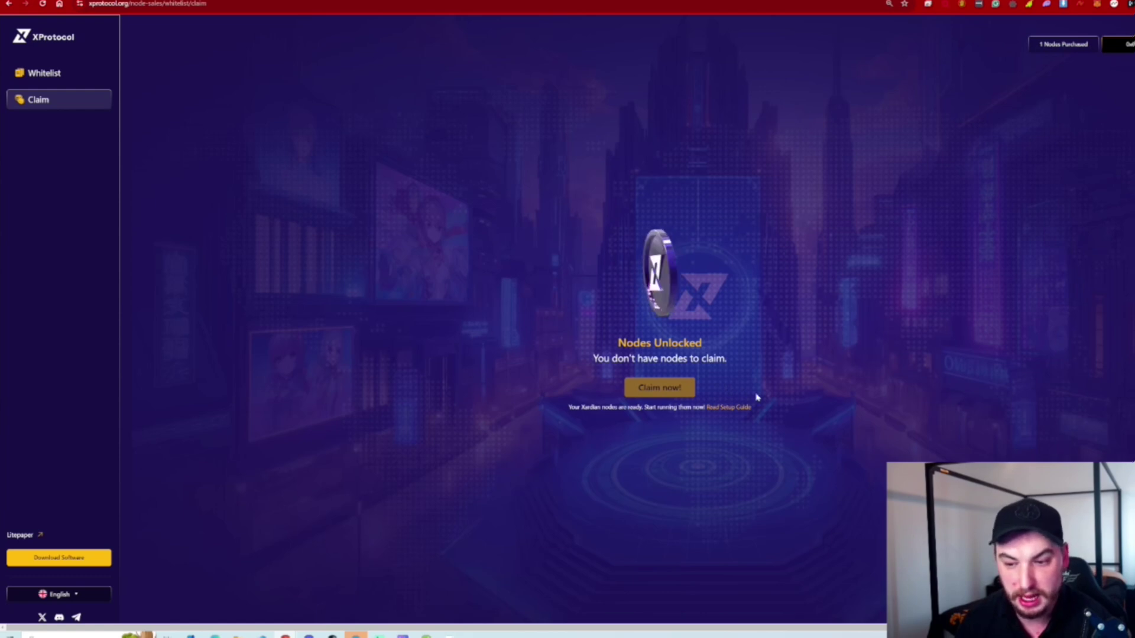
Download the Windows x86_64 Xardian build from GitHub and run it past SmartScreen.
click(49, 559)
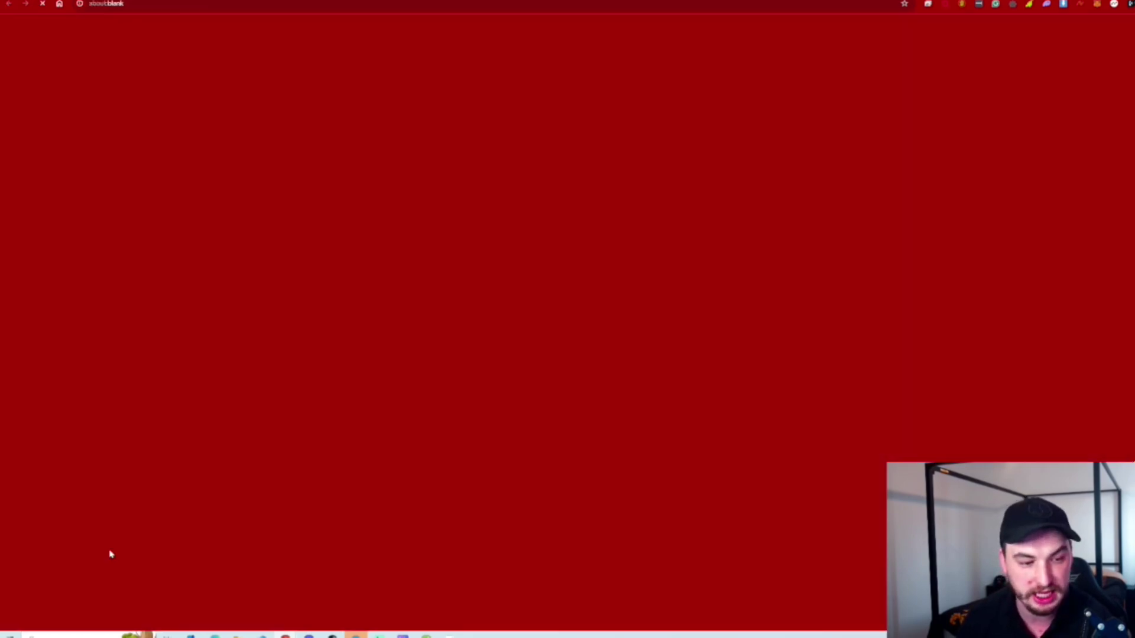
scroll(458, 278, down, 2)
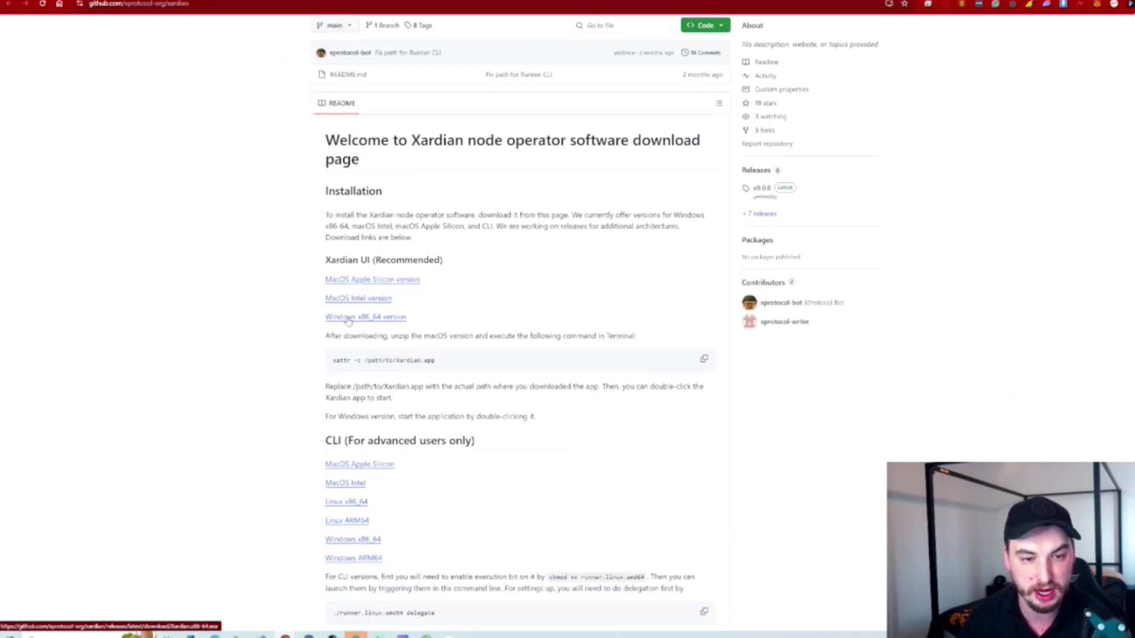
click(351, 320)
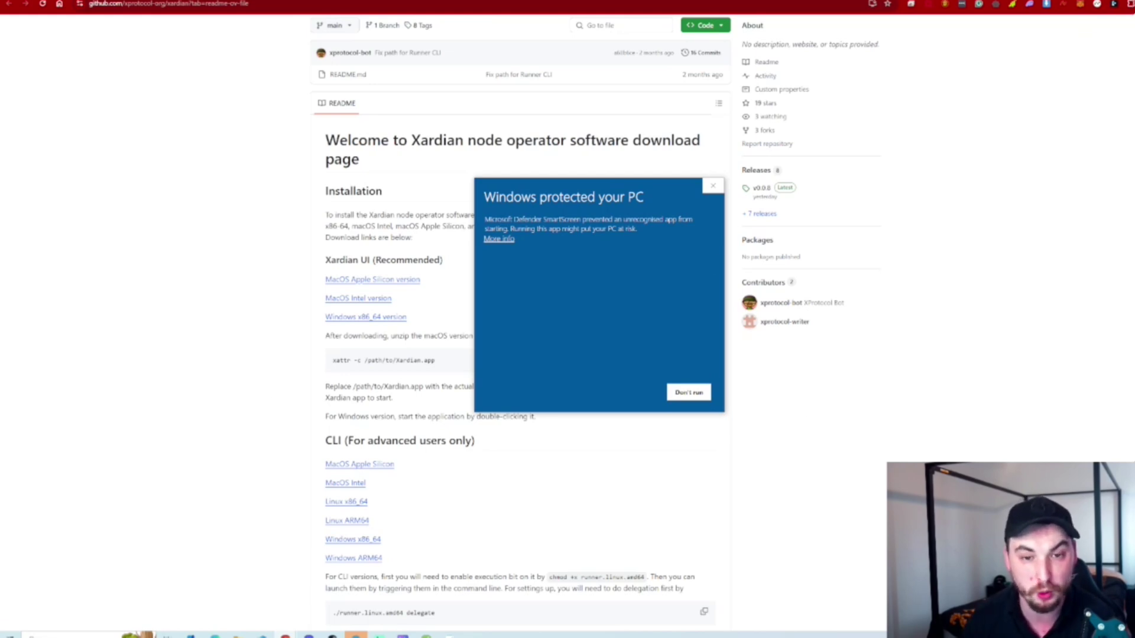
click(499, 239)
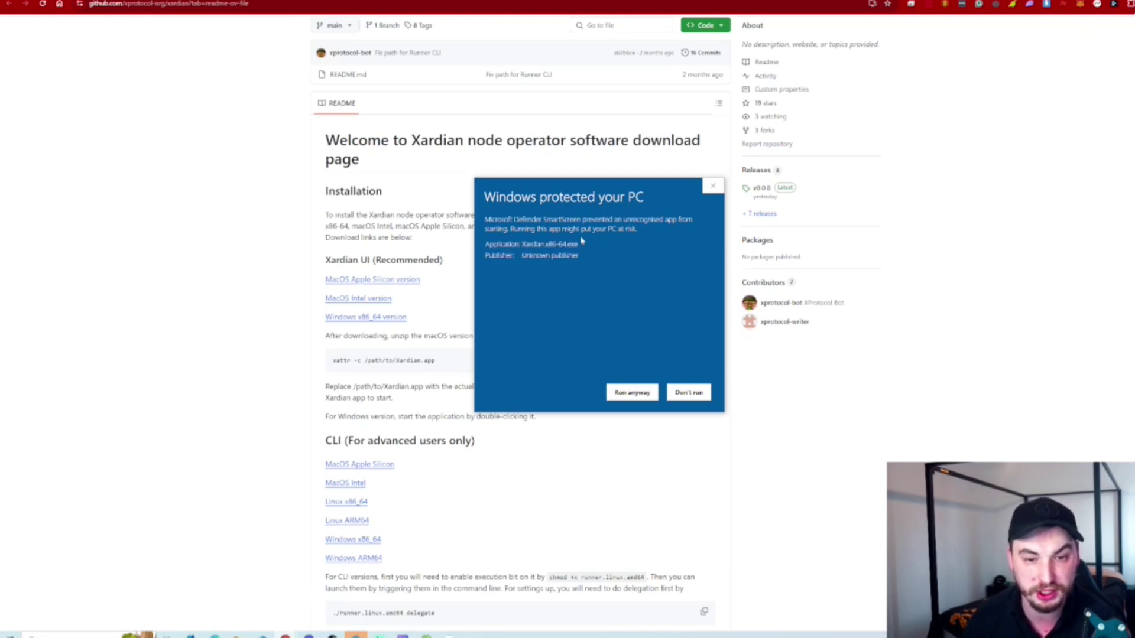
click(628, 394)
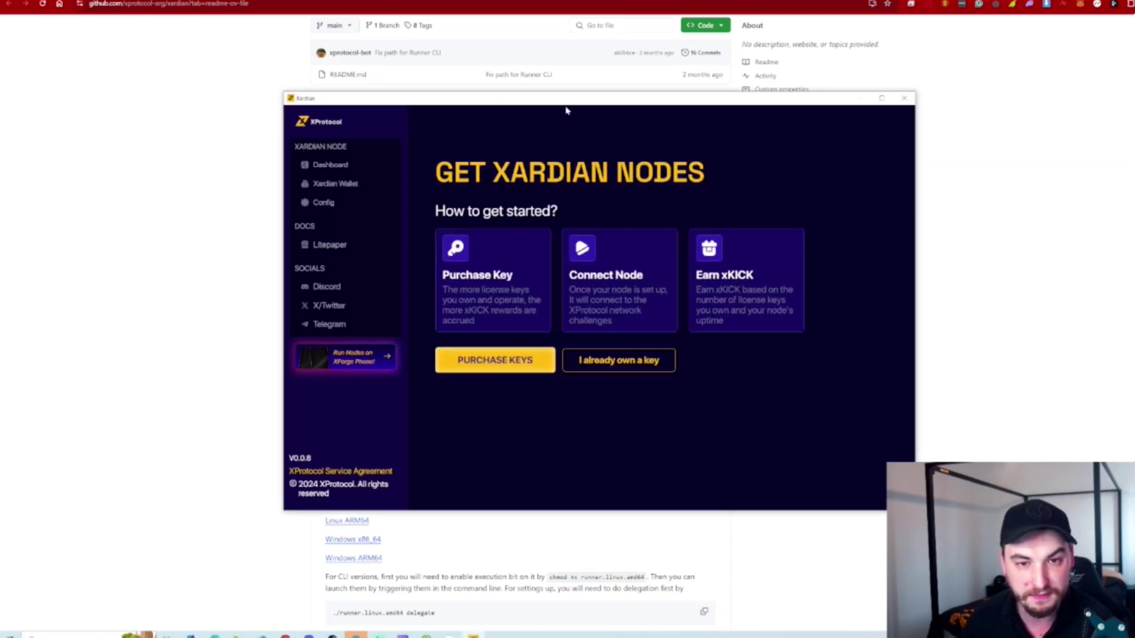
Choose Assign keys from new wallet and open the Delegate page in the browser.
drag(566, 110, 583, 109)
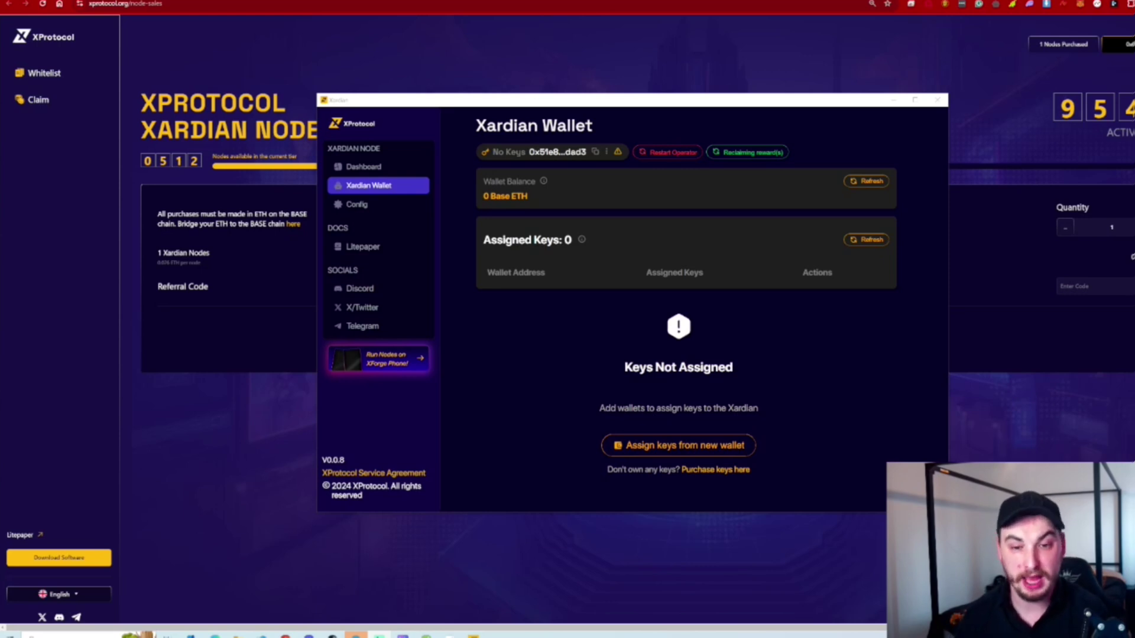
click(654, 448)
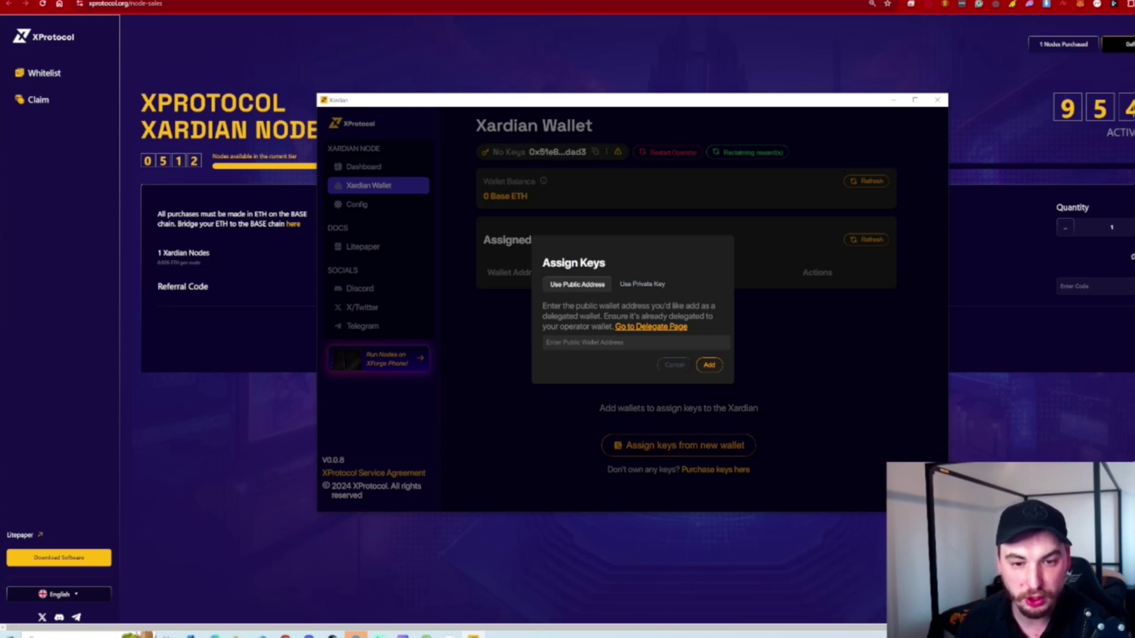
drag(542, 306, 611, 306)
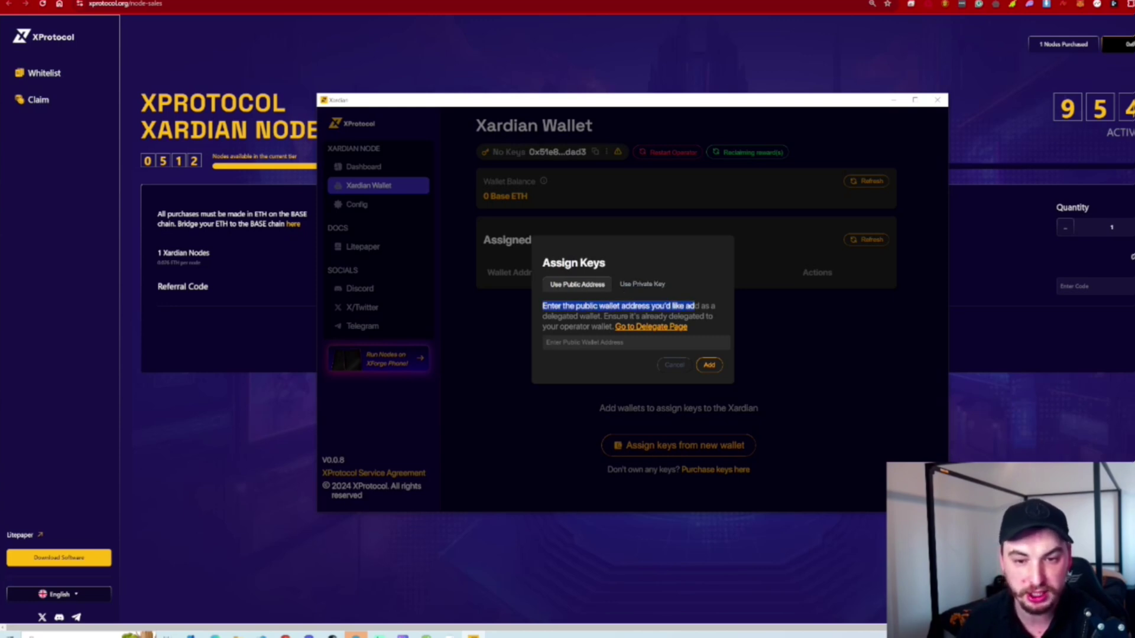
mouse_move(690, 306)
mouse_down()
mouse_move(593, 317)
mouse_move(713, 322)
mouse_move(588, 326)
mouse_up()
click(713, 324)
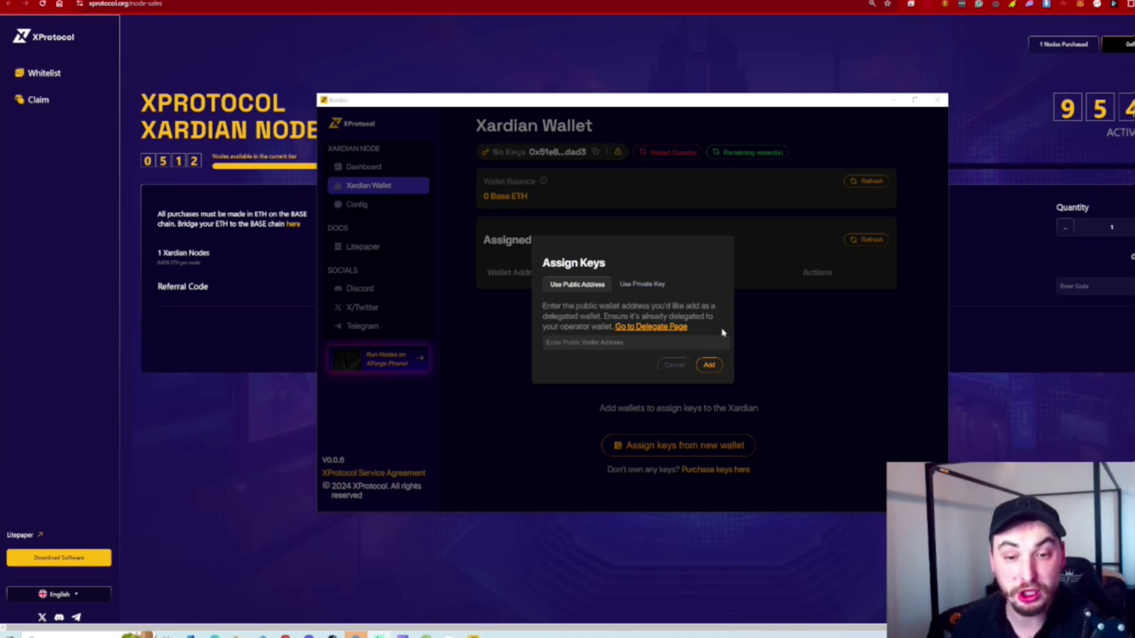
click(643, 329)
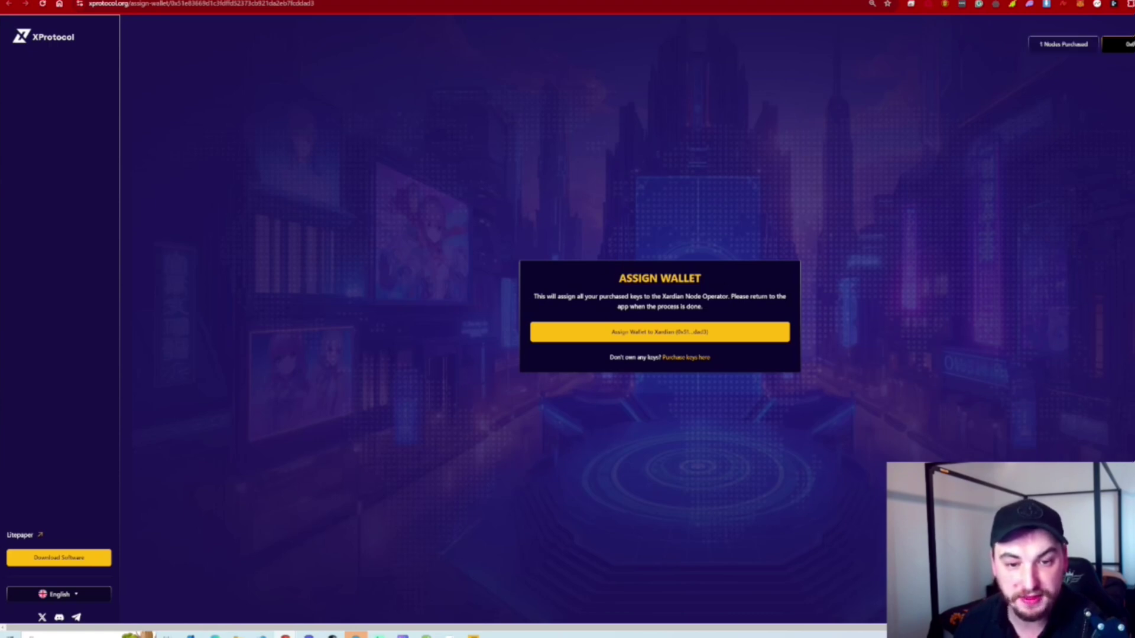
Review the Assign Wallet page's explanation of assigning purchased keys.
drag(533, 296, 615, 297)
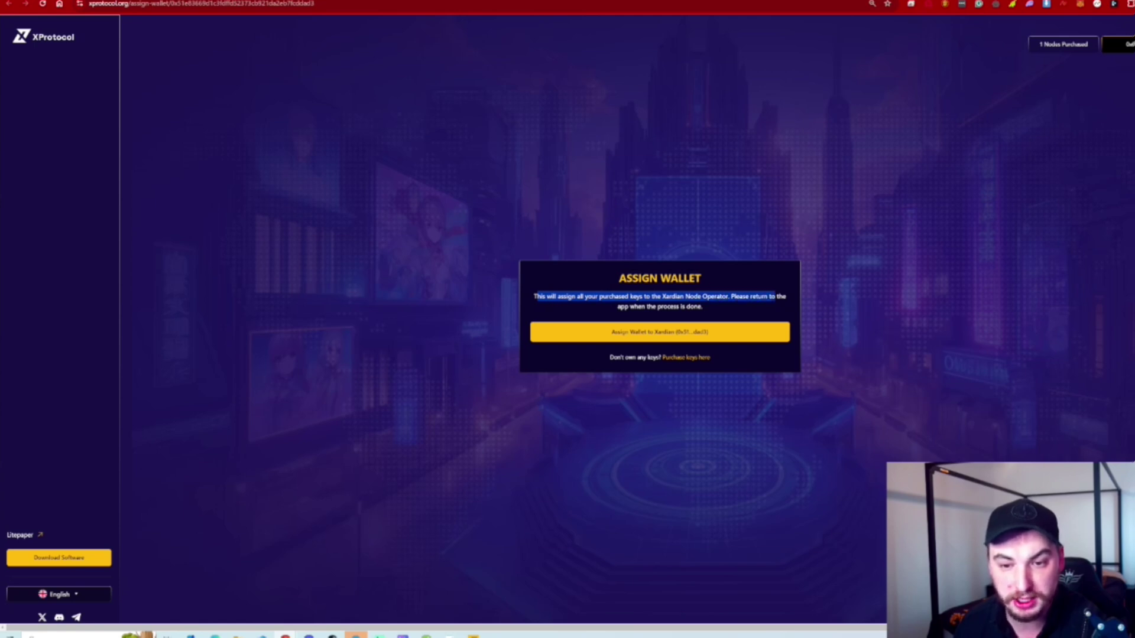
drag(776, 297, 728, 309)
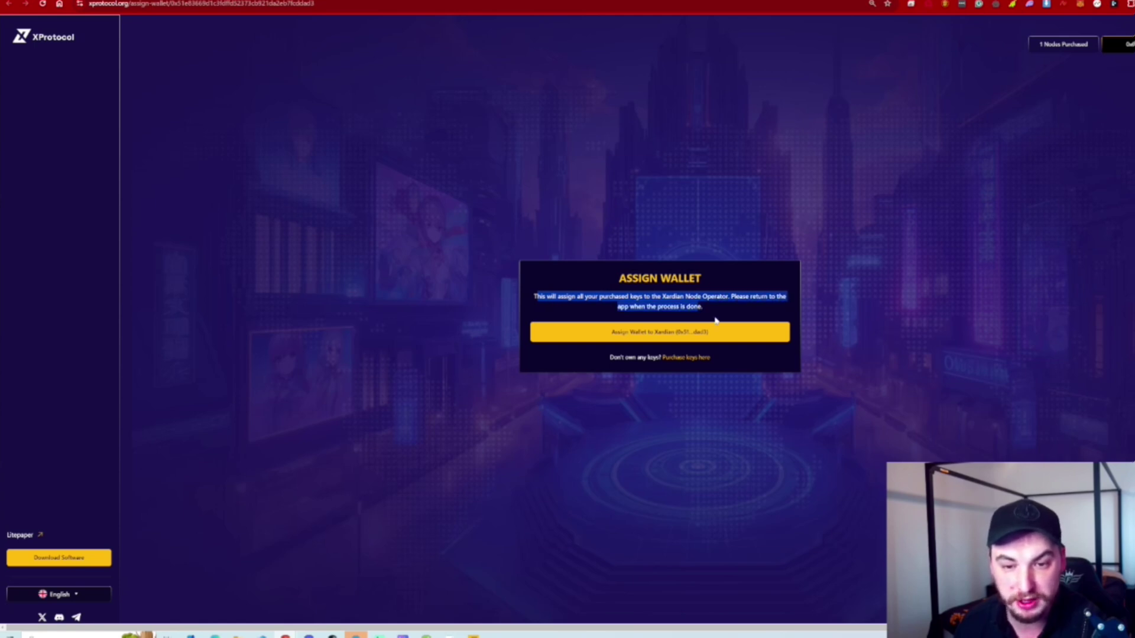
click(478, 634)
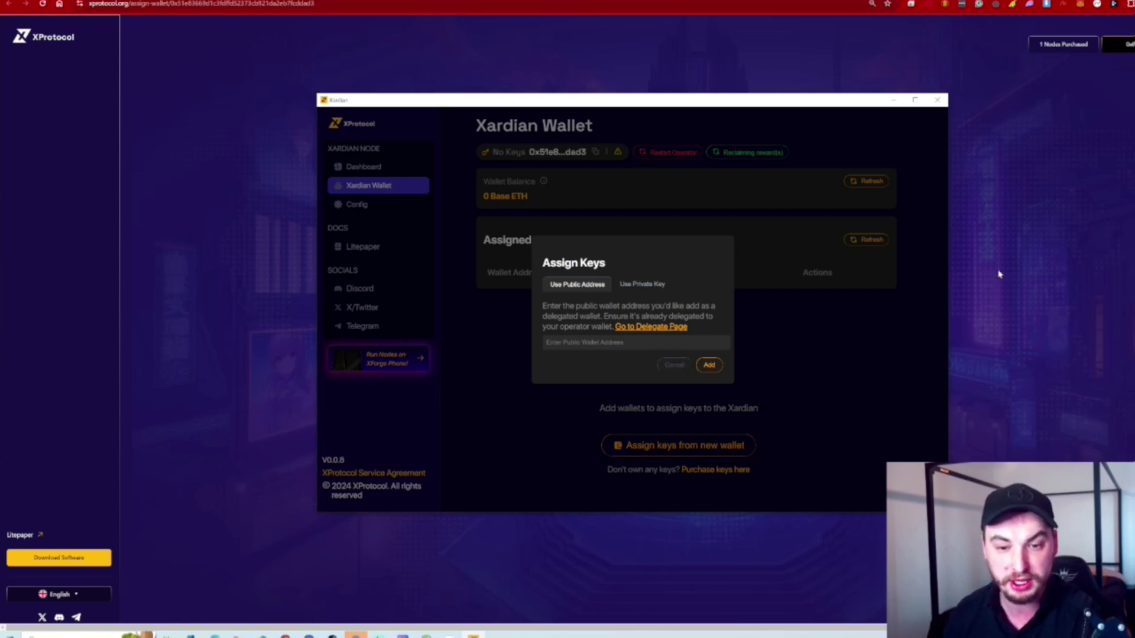
click(1033, 218)
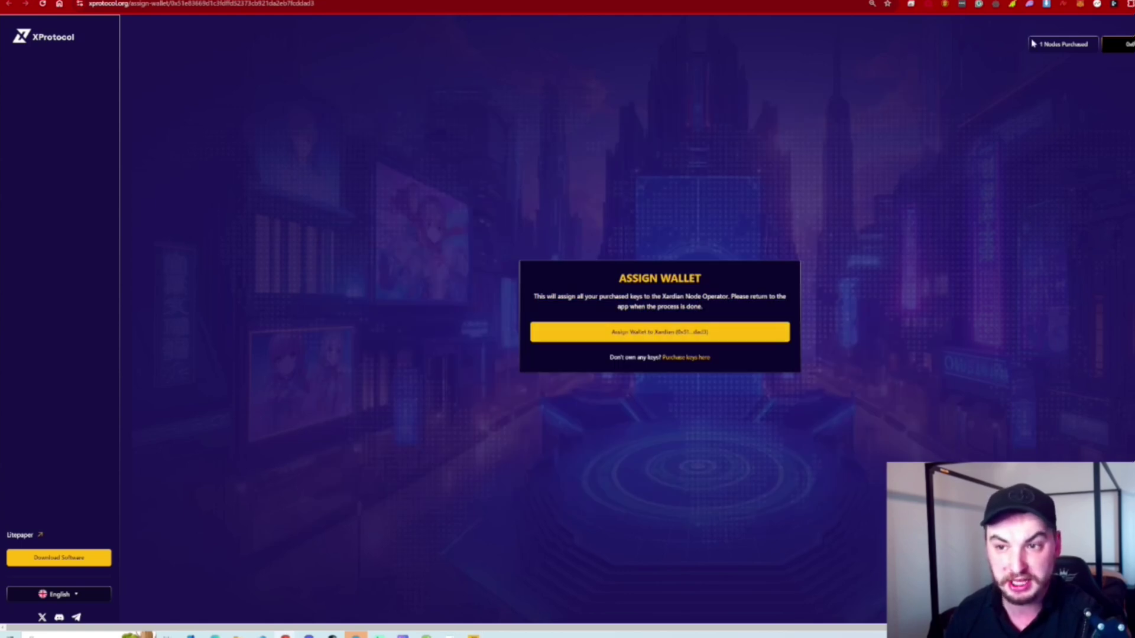
Assign the keys to Xardian, confirm in MetaMask, and select the returned wallet address.
click(658, 333)
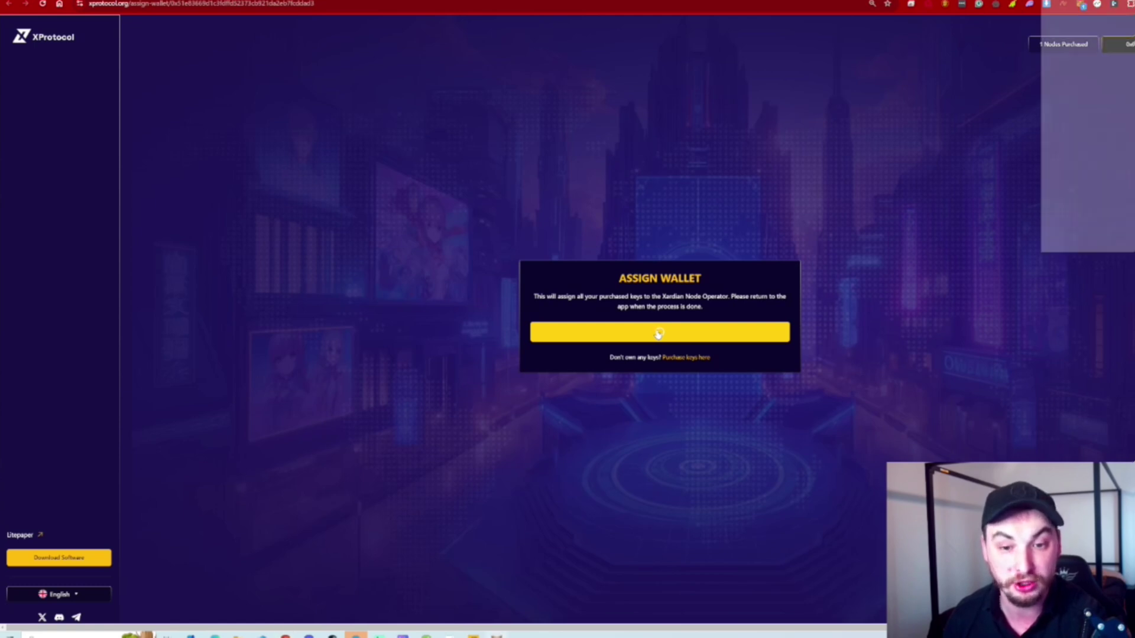
drag(798, 139, 656, 167)
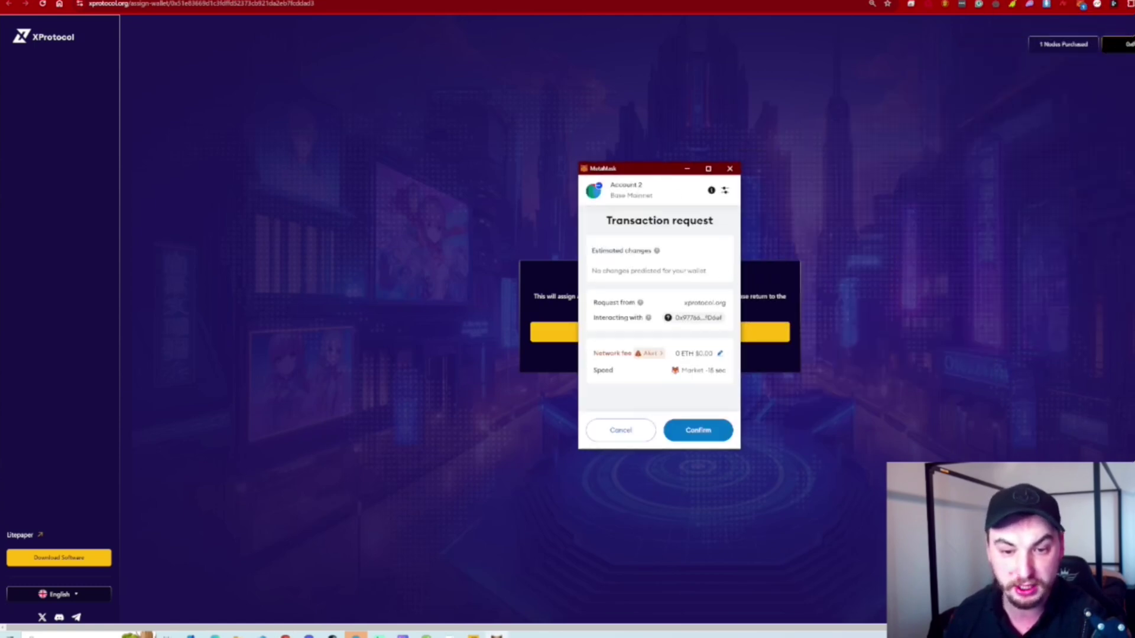
click(696, 430)
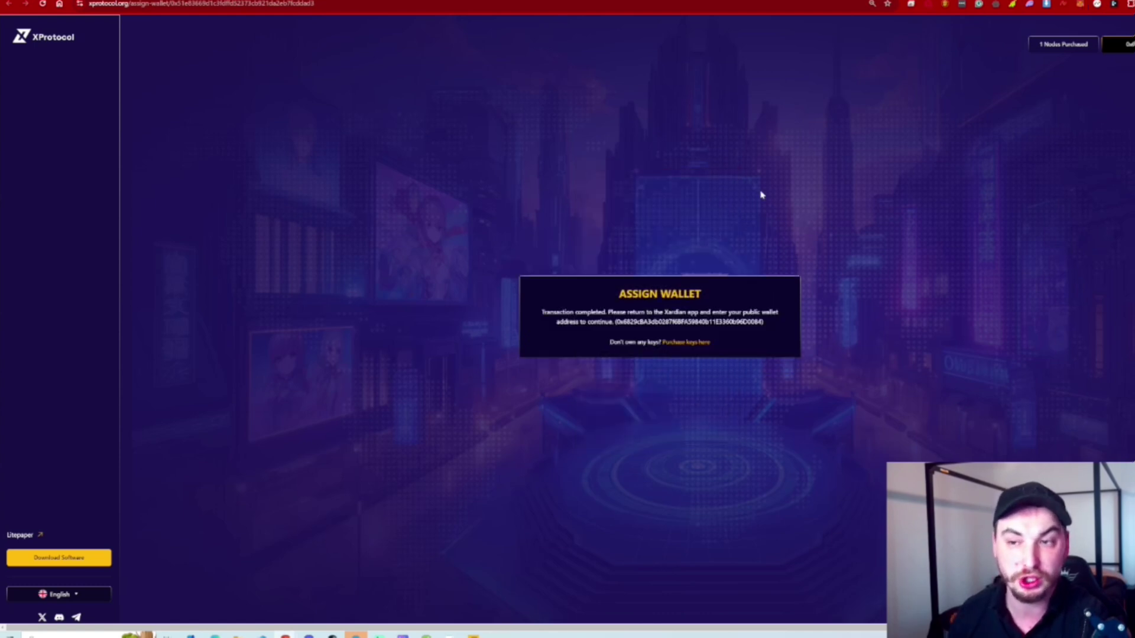
drag(542, 312, 778, 312)
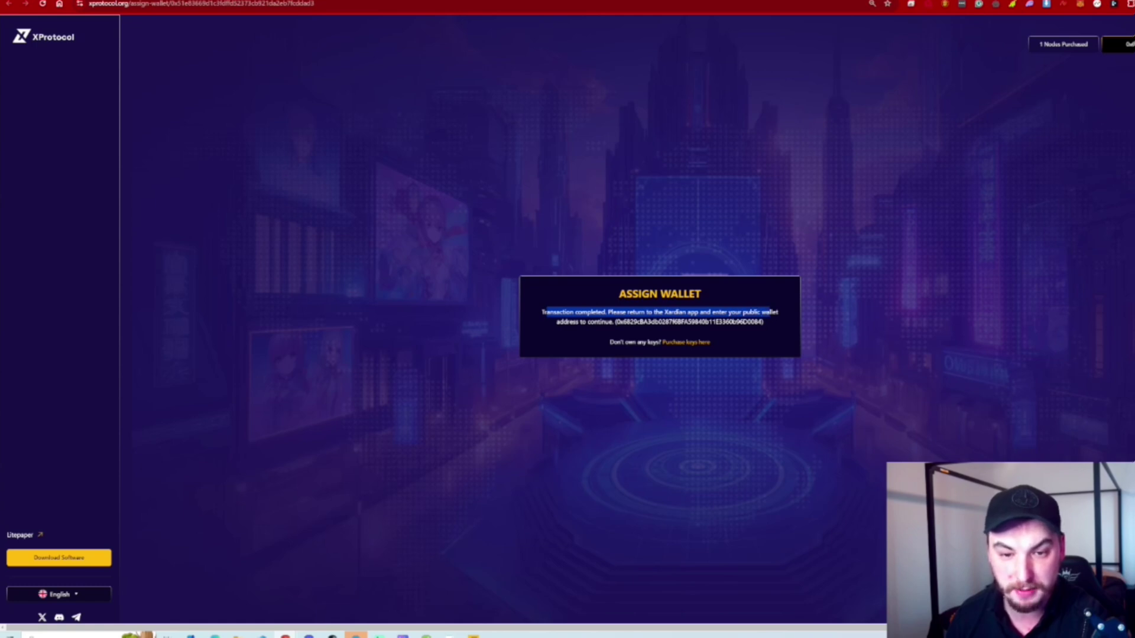
double_click(678, 324)
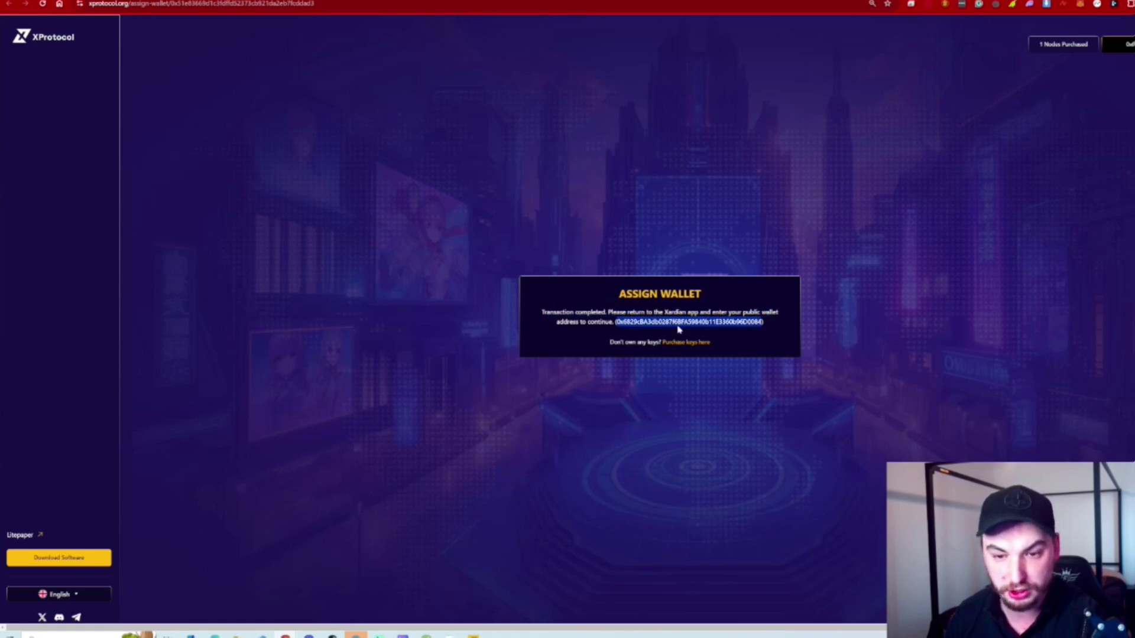
Paste the returned address under Use Public Address and add it as a delegated wallet.
click(473, 635)
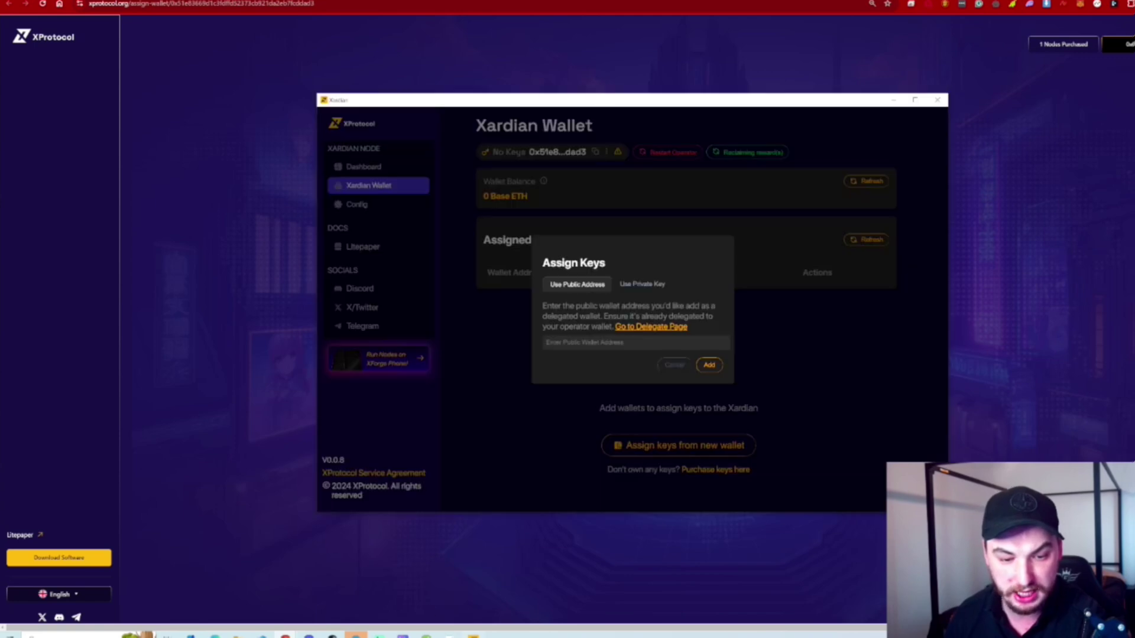
click(638, 343)
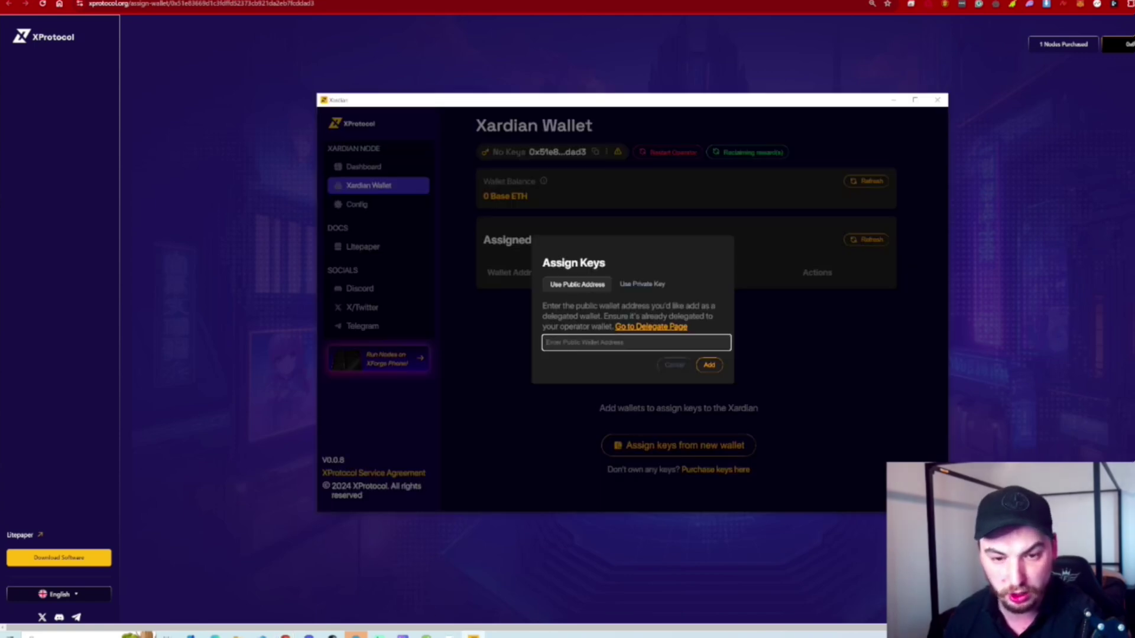
key(ctrl+v)
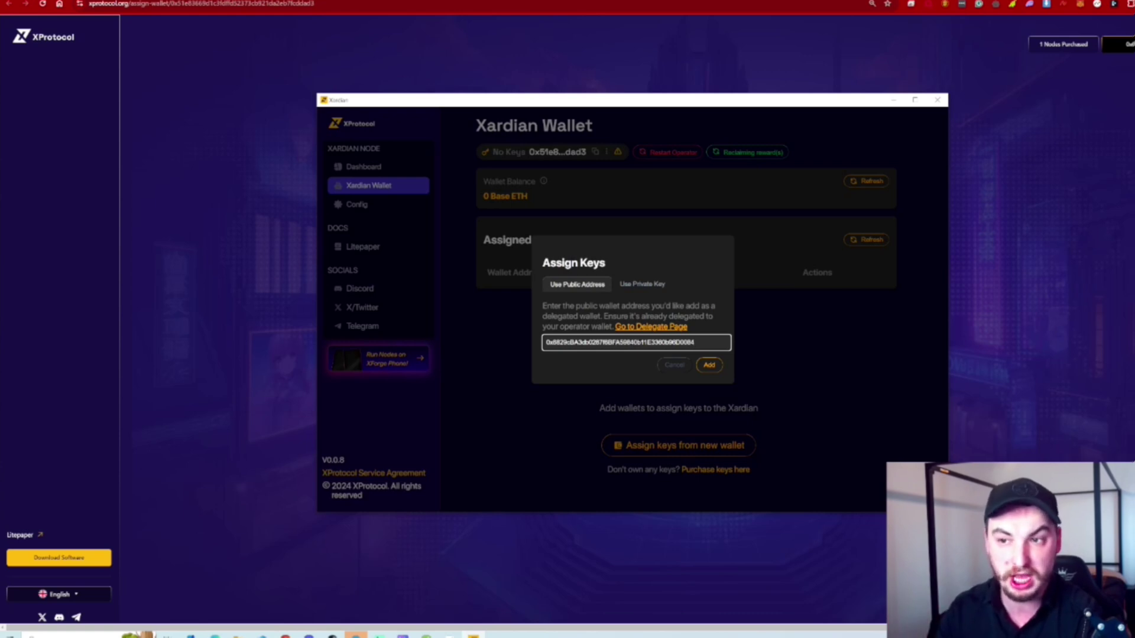
click(710, 366)
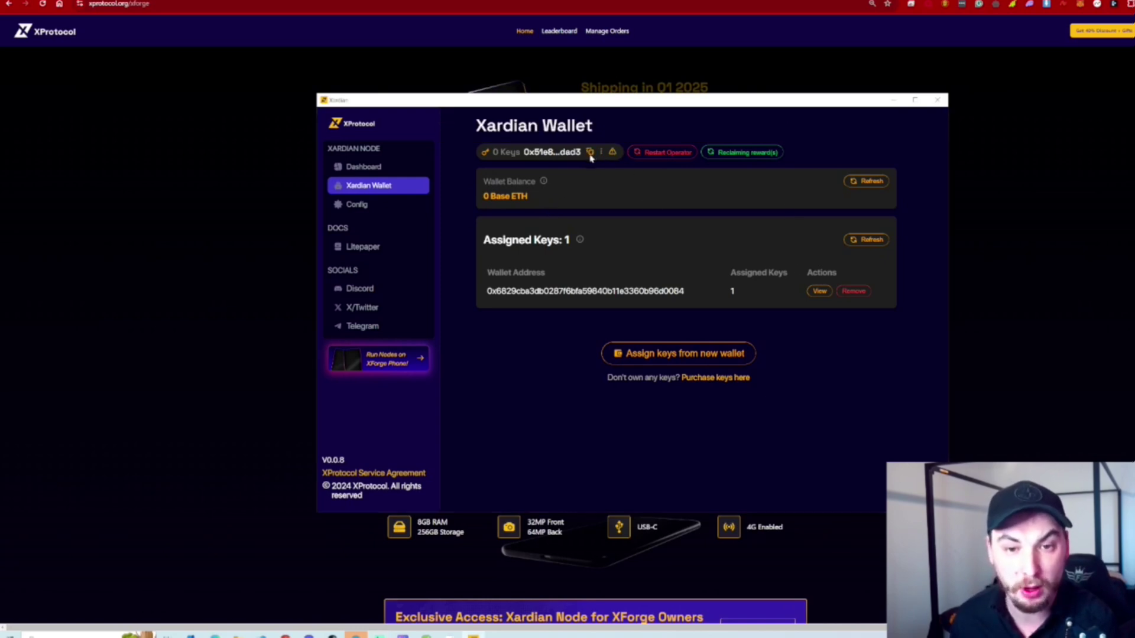
Open the ETH balance in MetaMask and check that Base Mainnet is active.
click(600, 153)
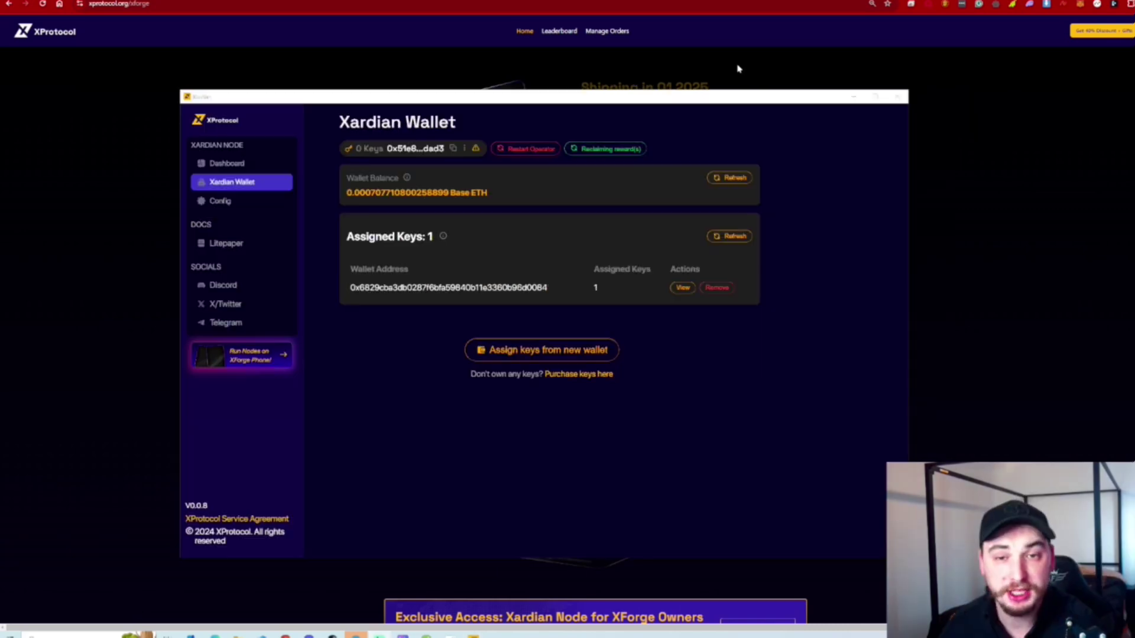
click(1071, 6)
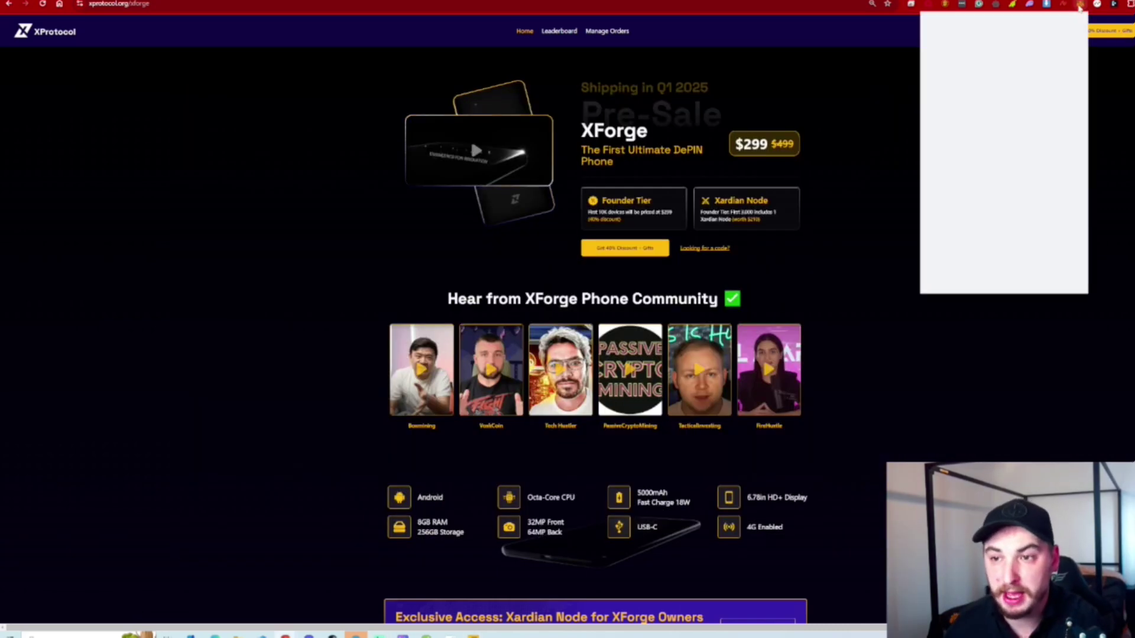
click(962, 191)
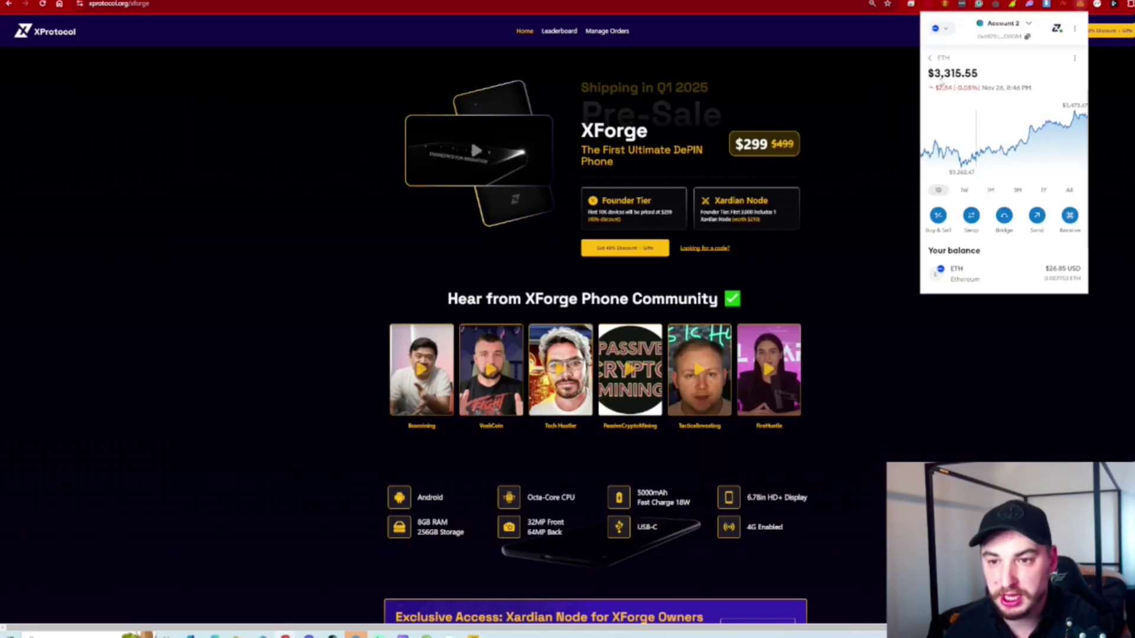
click(948, 30)
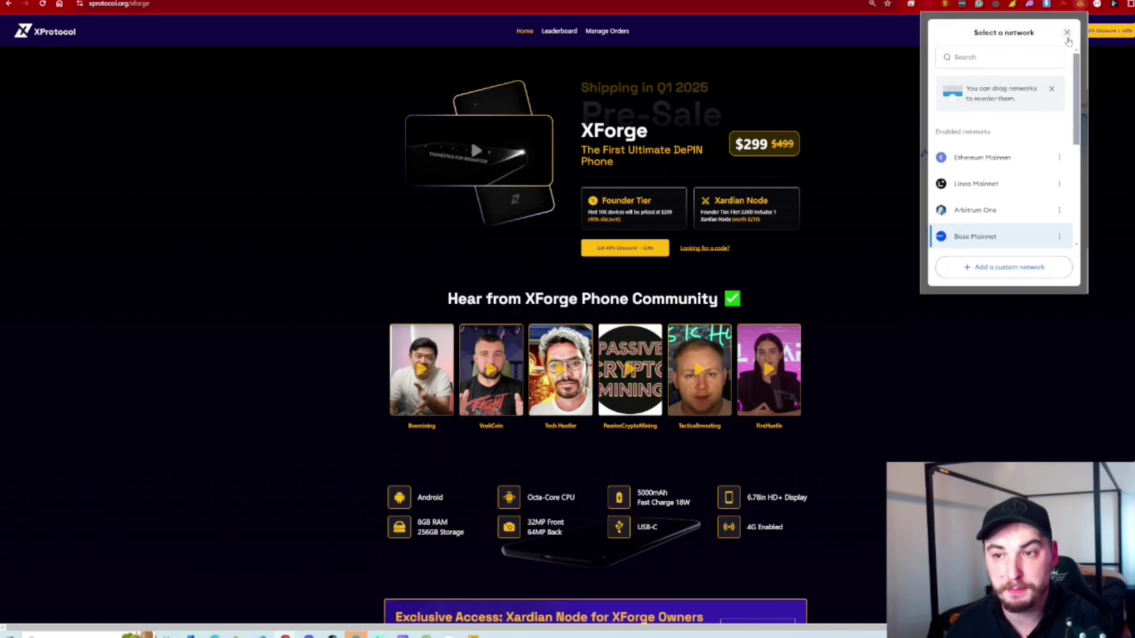
click(1068, 33)
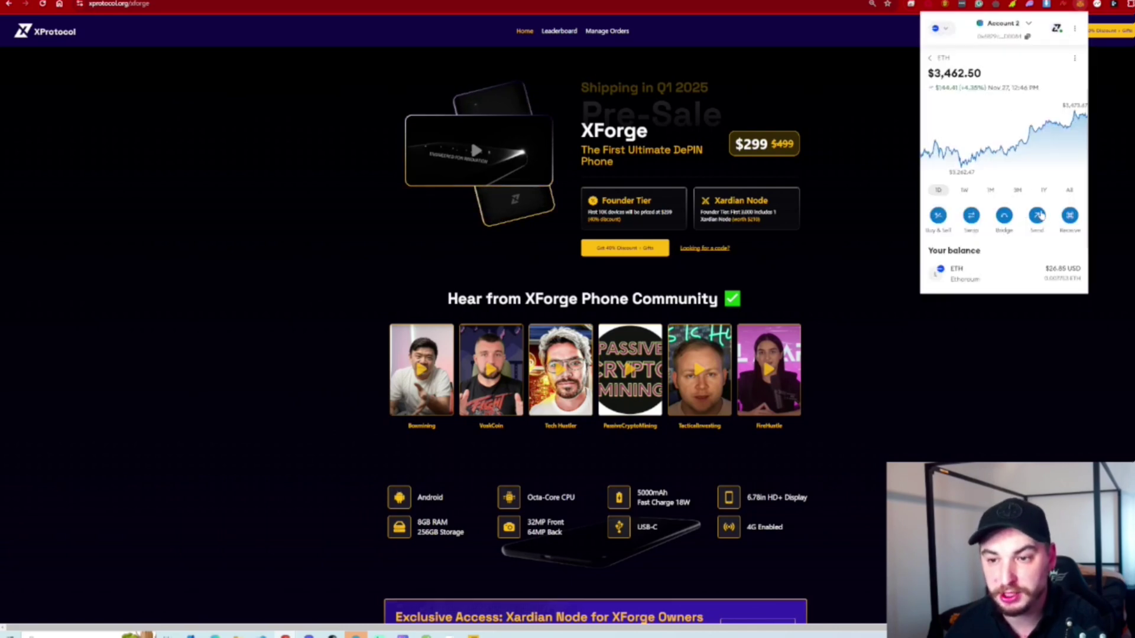
Send 0.00575 ETH to the pasted Xardian operator wallet address.
click(1037, 215)
key(ctrl+v)
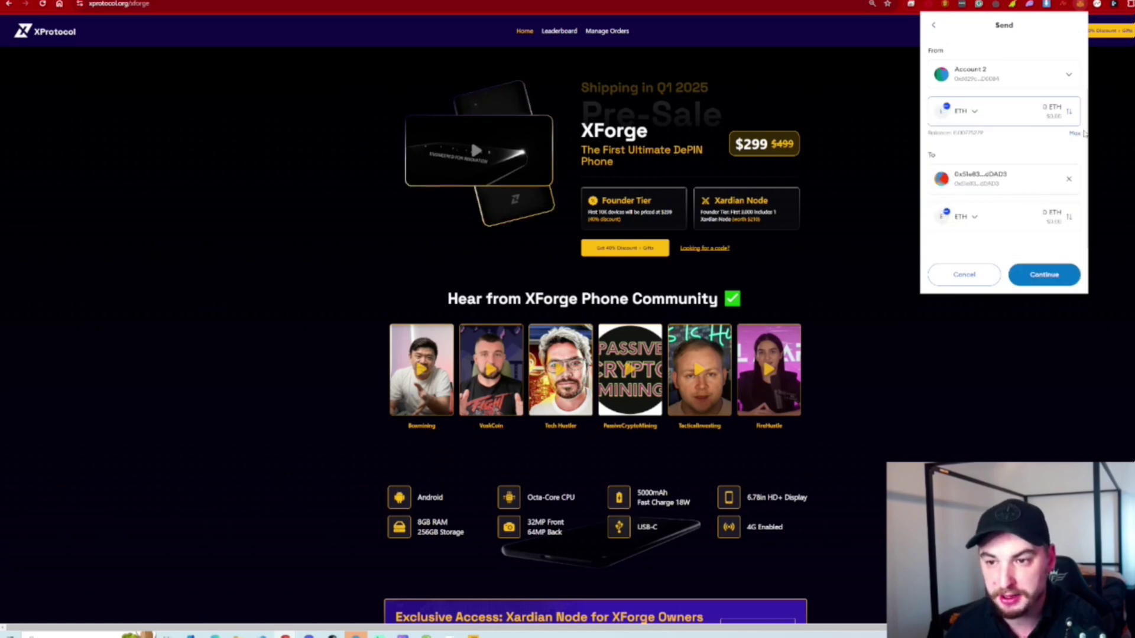
click(1074, 133)
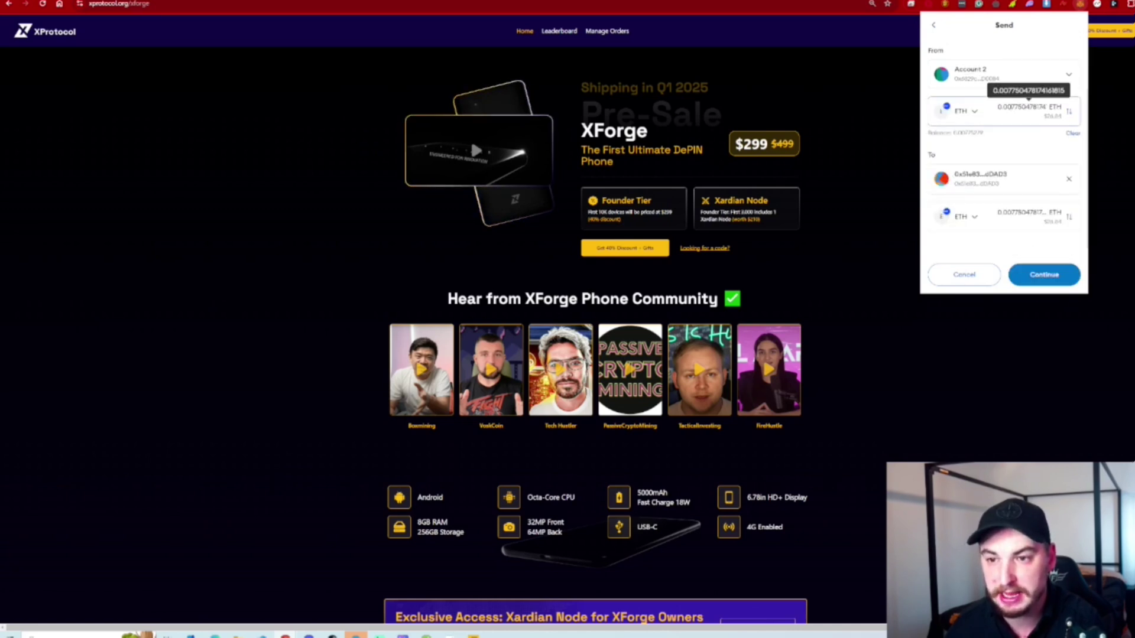
click(1012, 108)
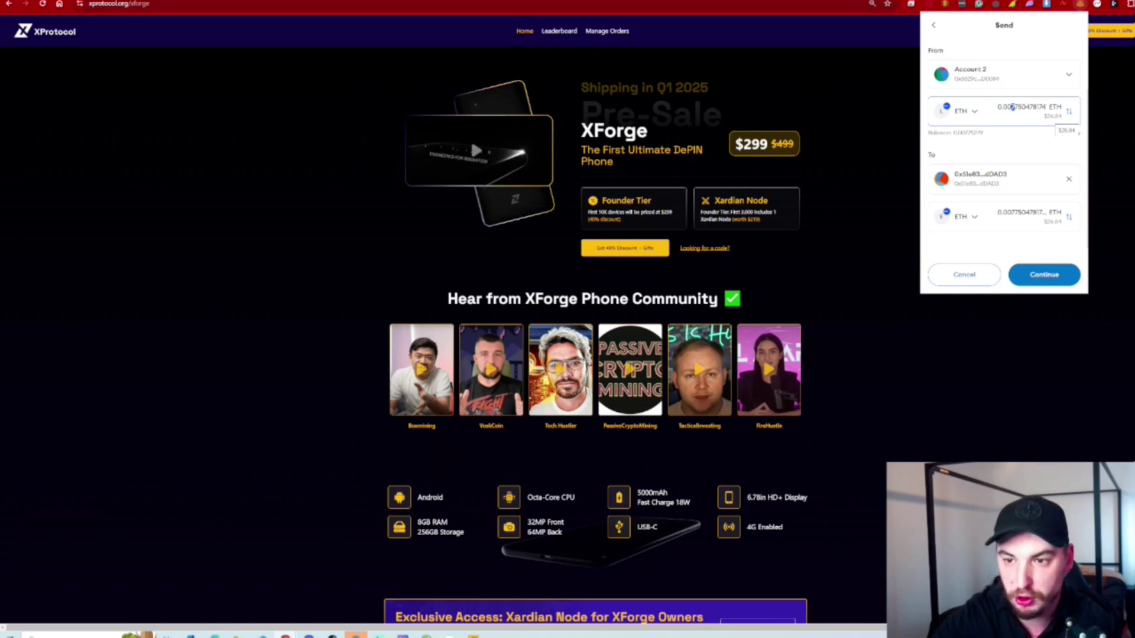
key(BackSpace)
text(5)
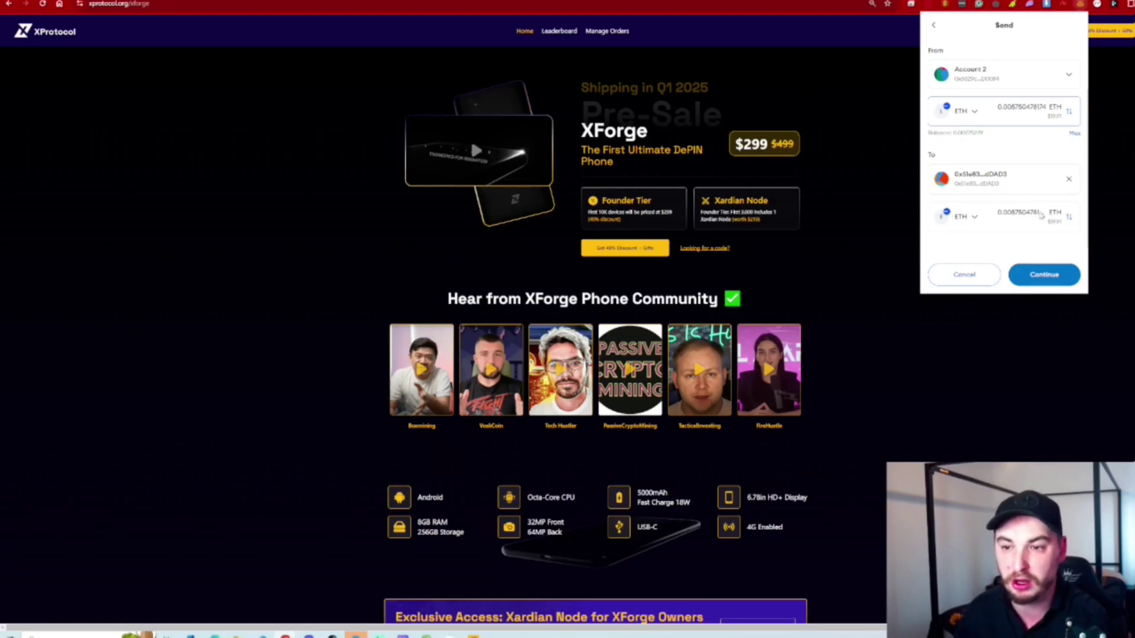
click(1032, 276)
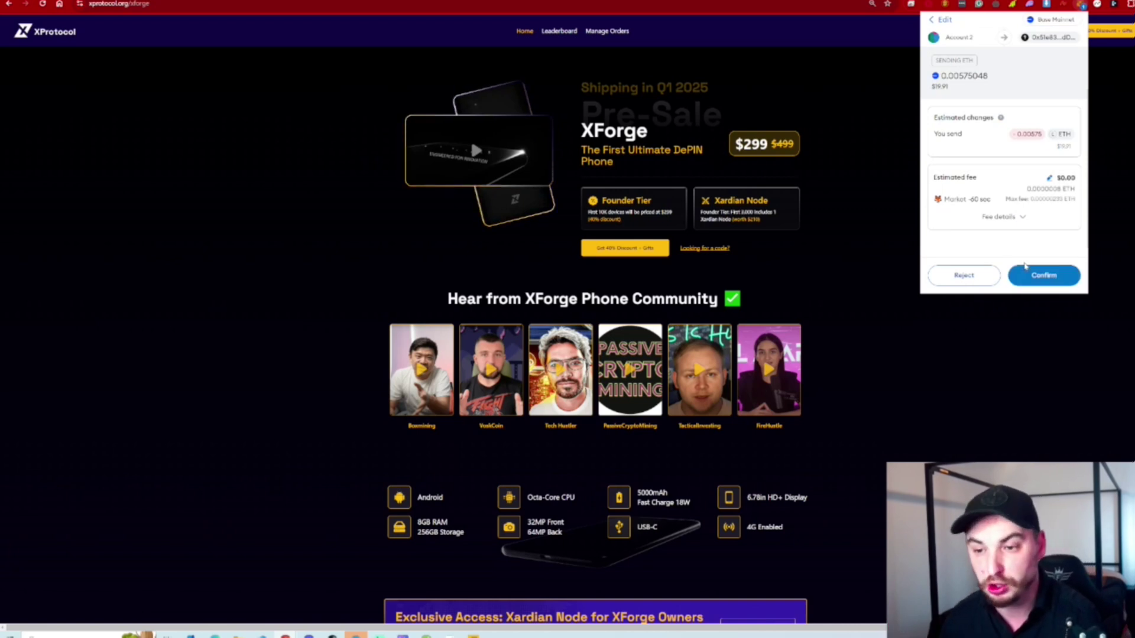
click(1041, 280)
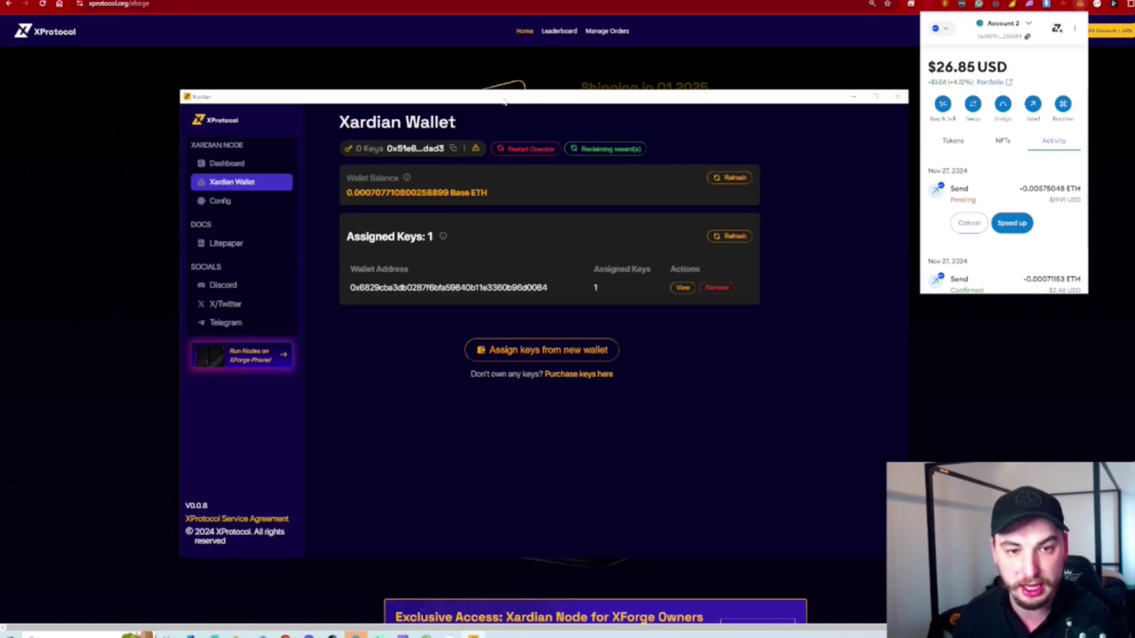
Read the minimum-balance FAQ answer, then return to the Xardian wallet window.
drag(504, 102, 585, 95)
drag(440, 187, 476, 187)
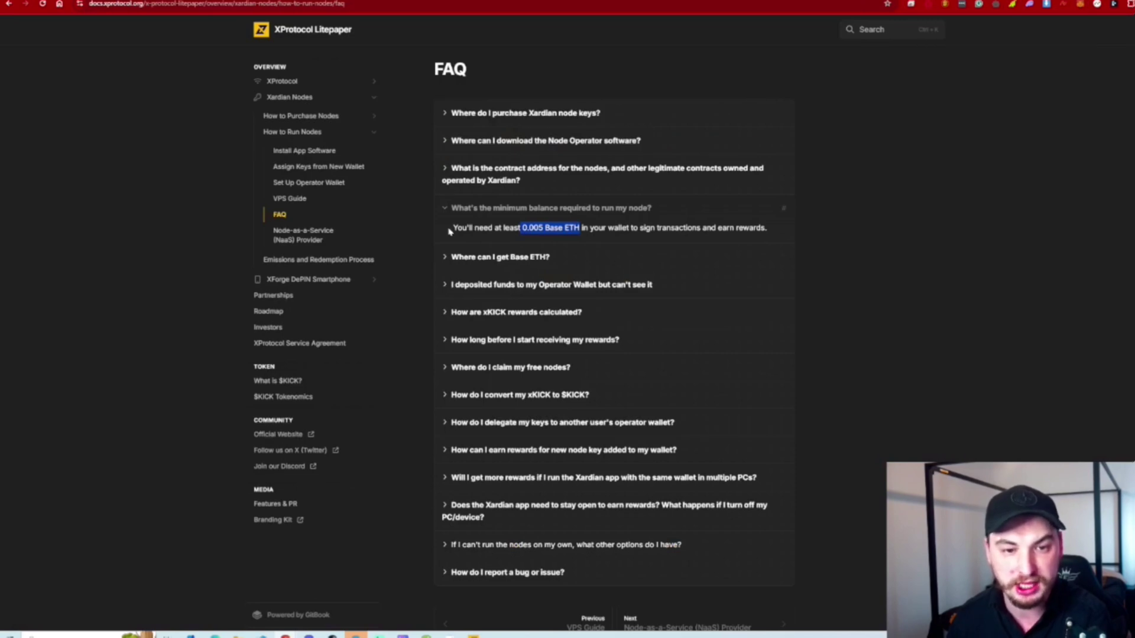
drag(452, 227, 539, 228)
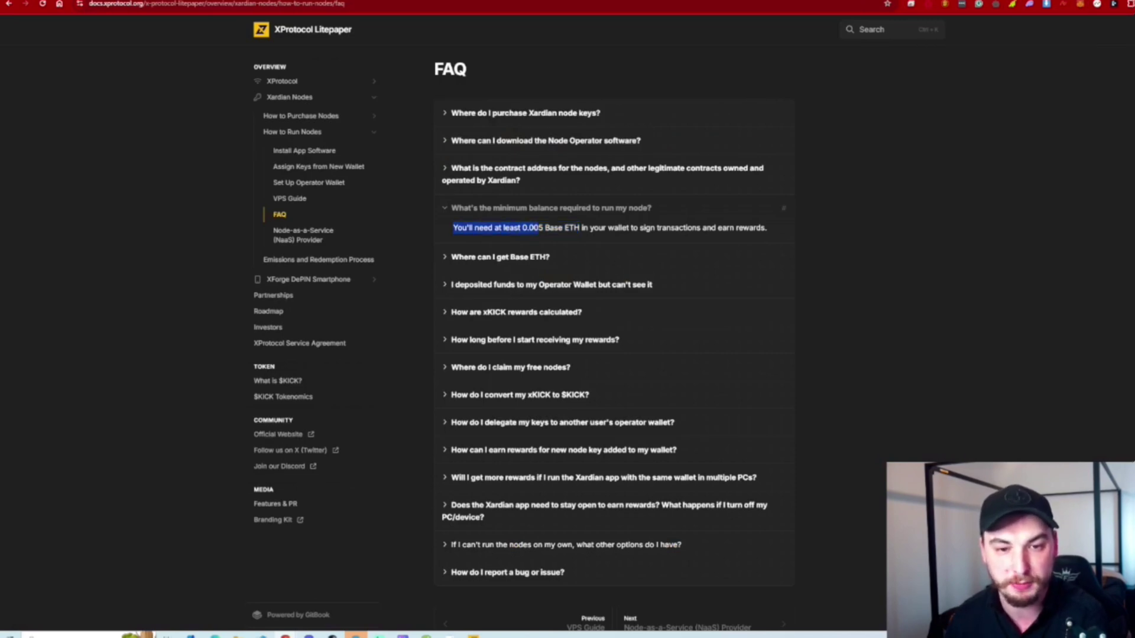
click(582, 238)
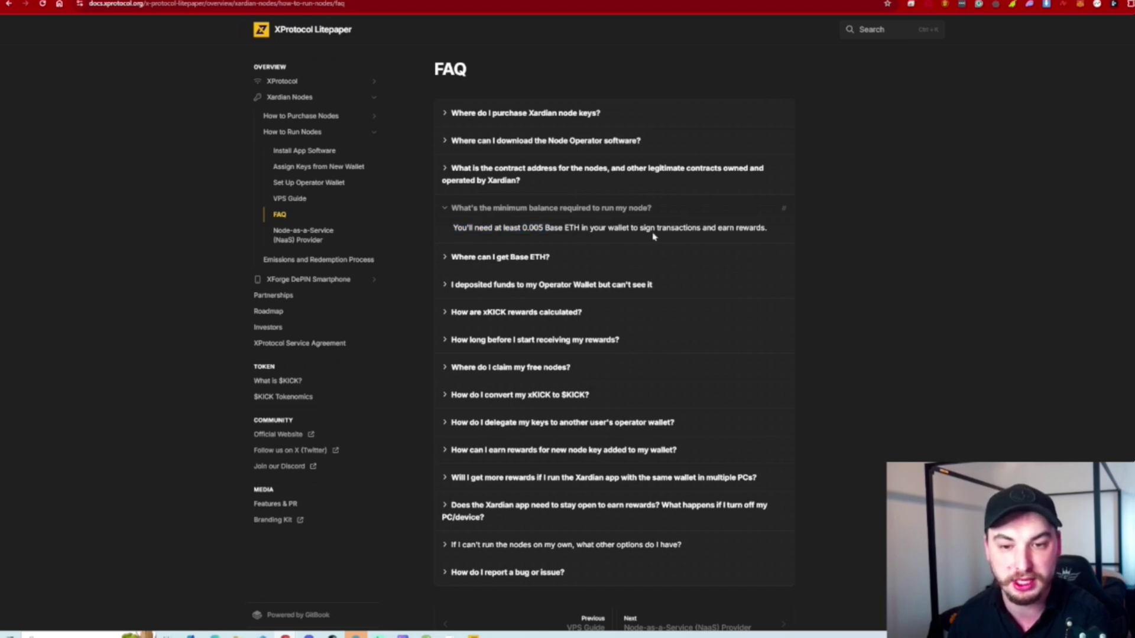
drag(653, 236, 743, 238)
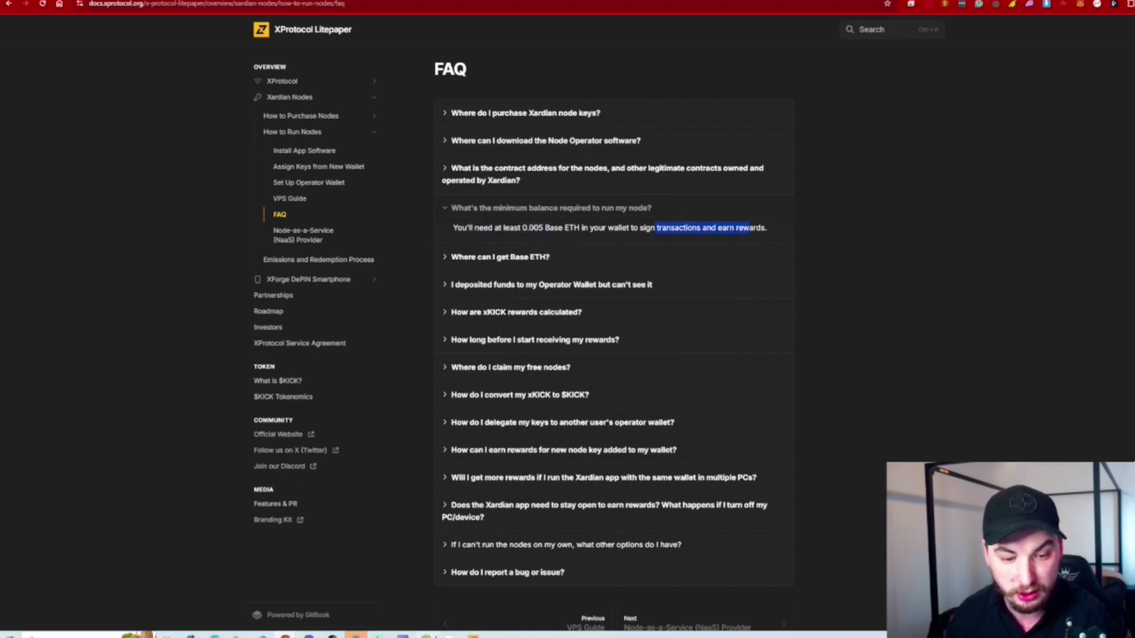
click(472, 635)
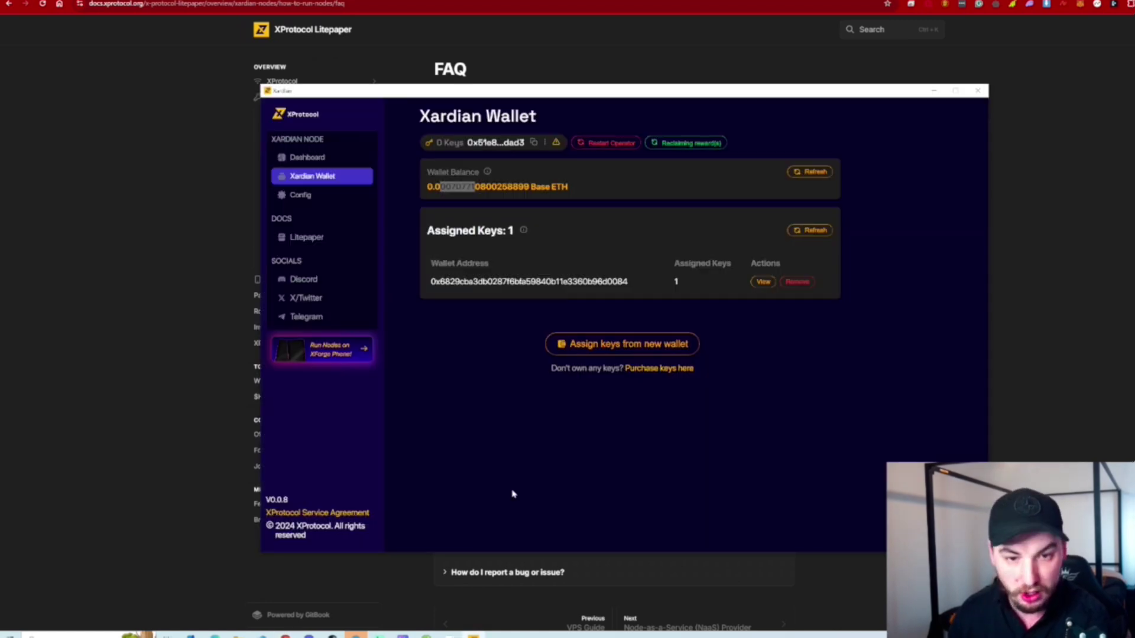
Refresh the wallet balance so it shows 0.00645 Base ETH.
click(510, 311)
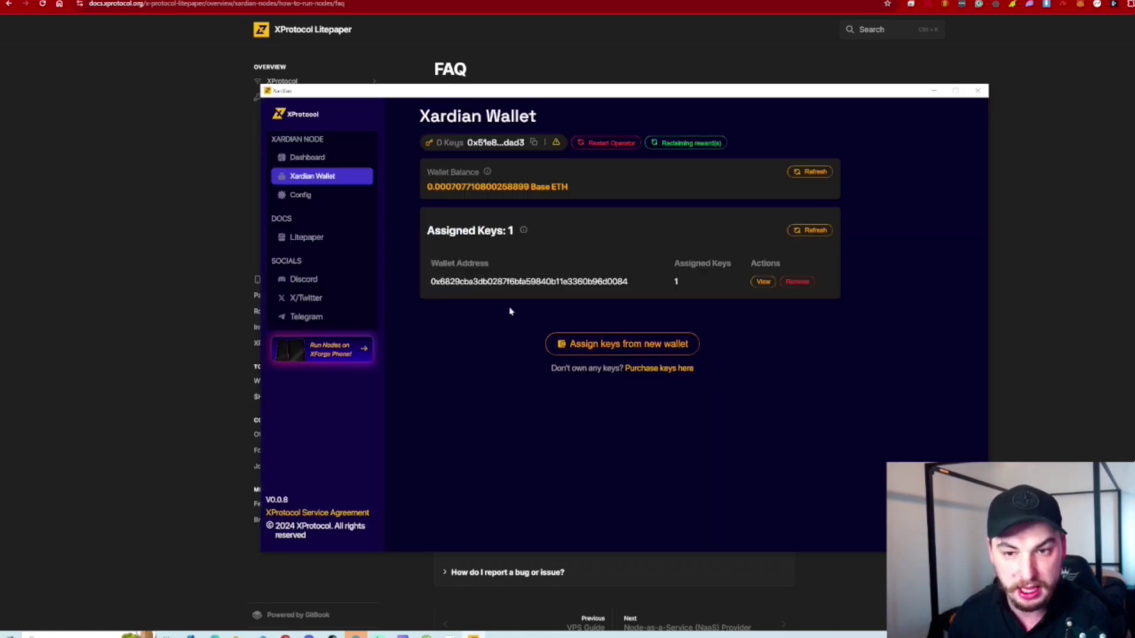
click(813, 175)
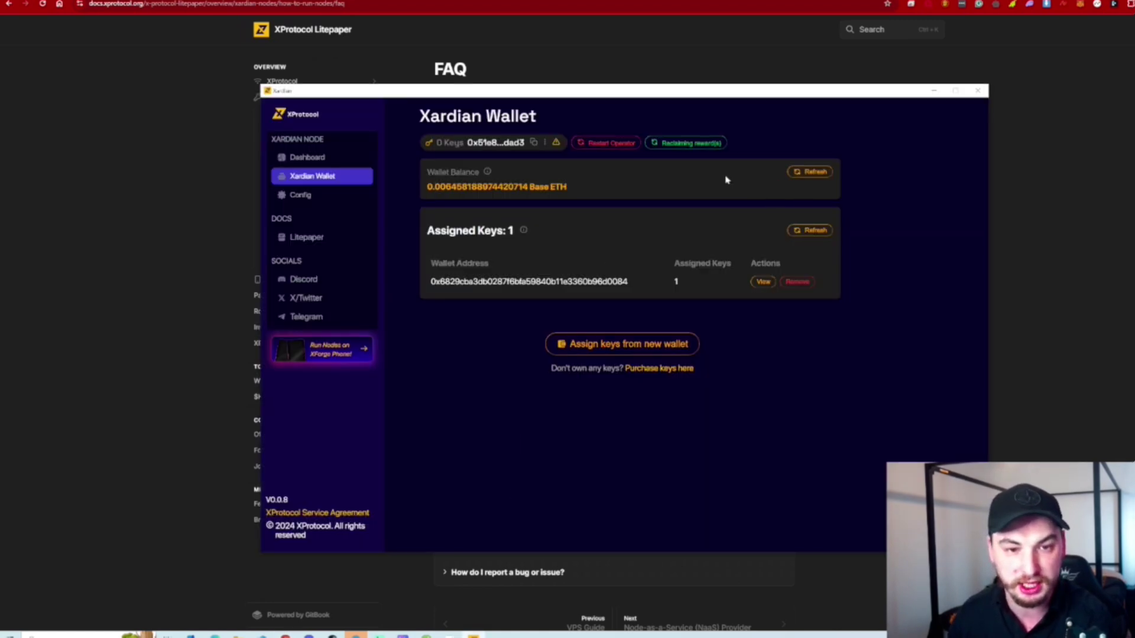
drag(430, 187, 463, 187)
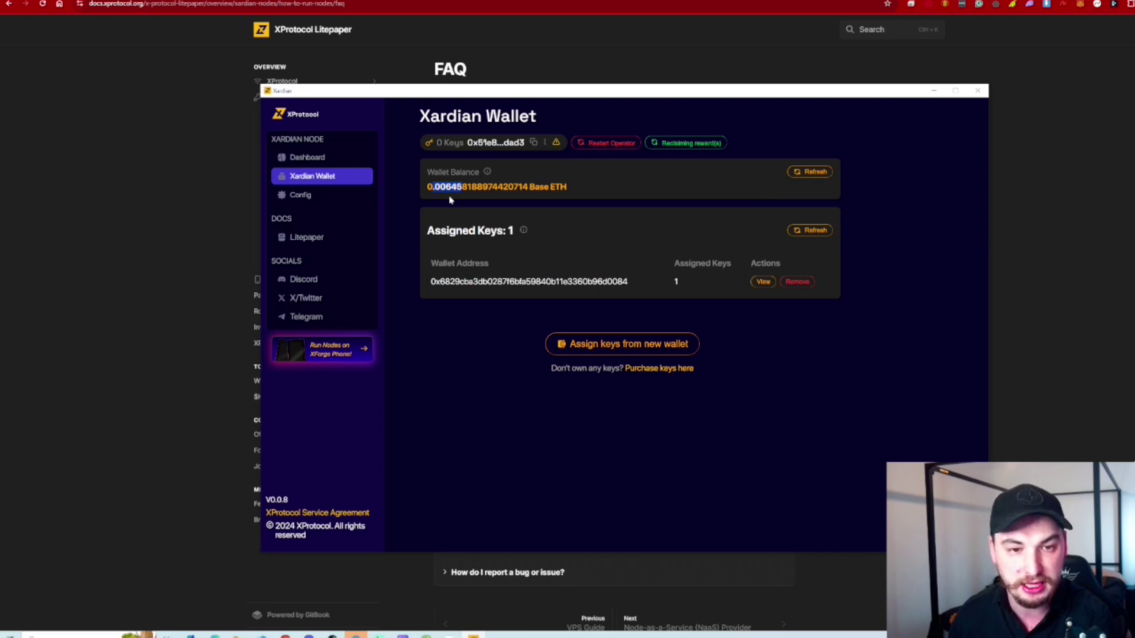
On the Dashboard, view the node logs and refresh the xKICK rewards balance.
click(306, 157)
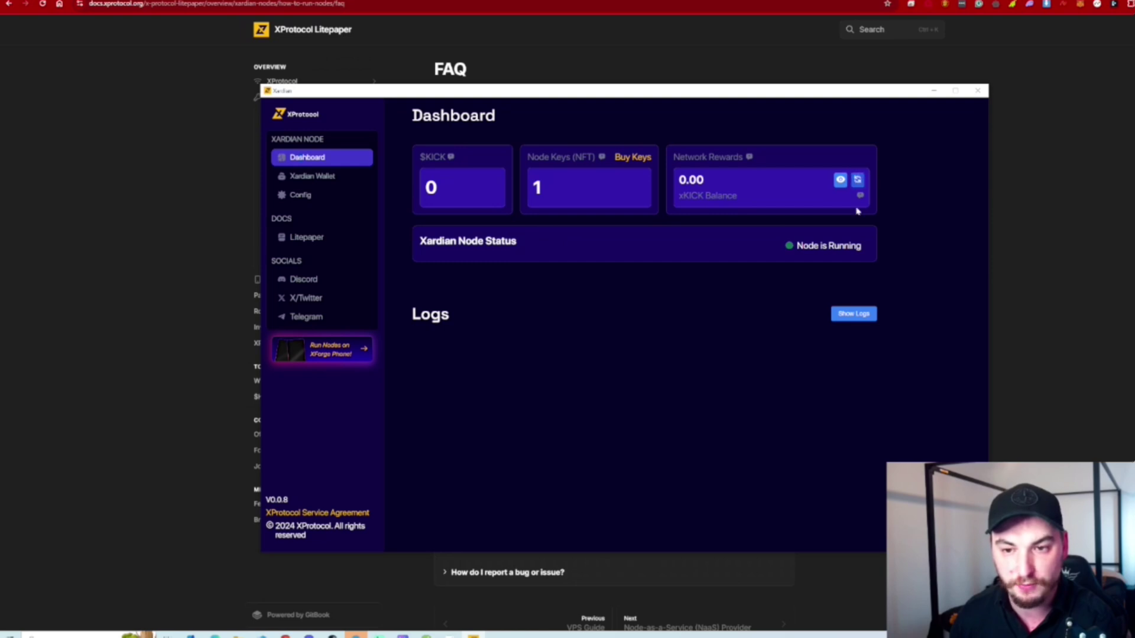
click(853, 314)
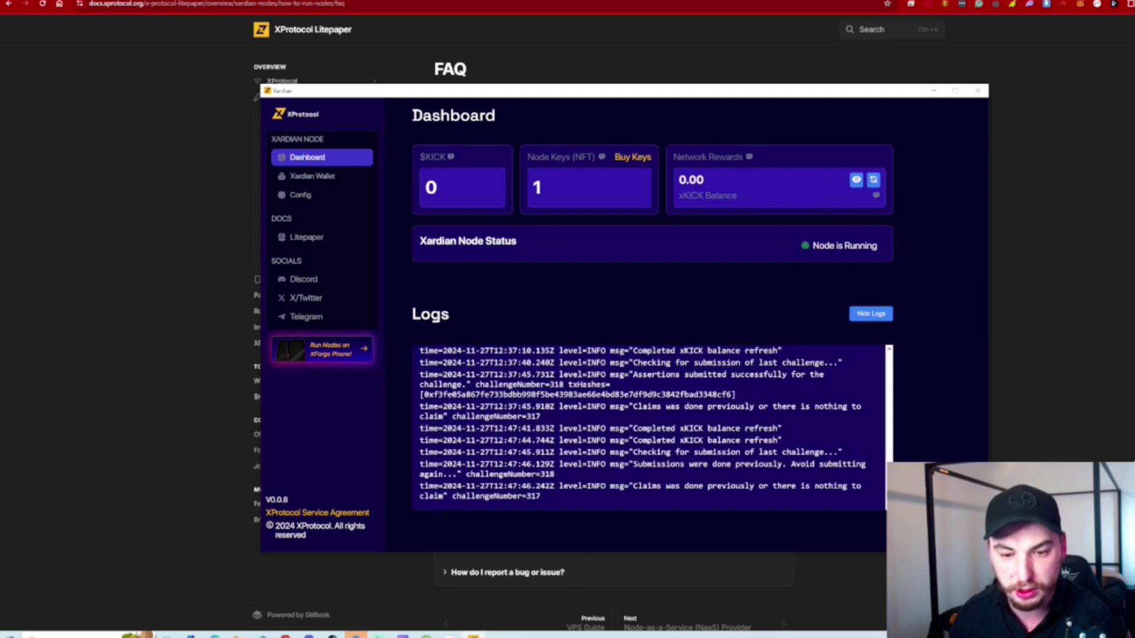
drag(636, 485, 861, 486)
click(695, 295)
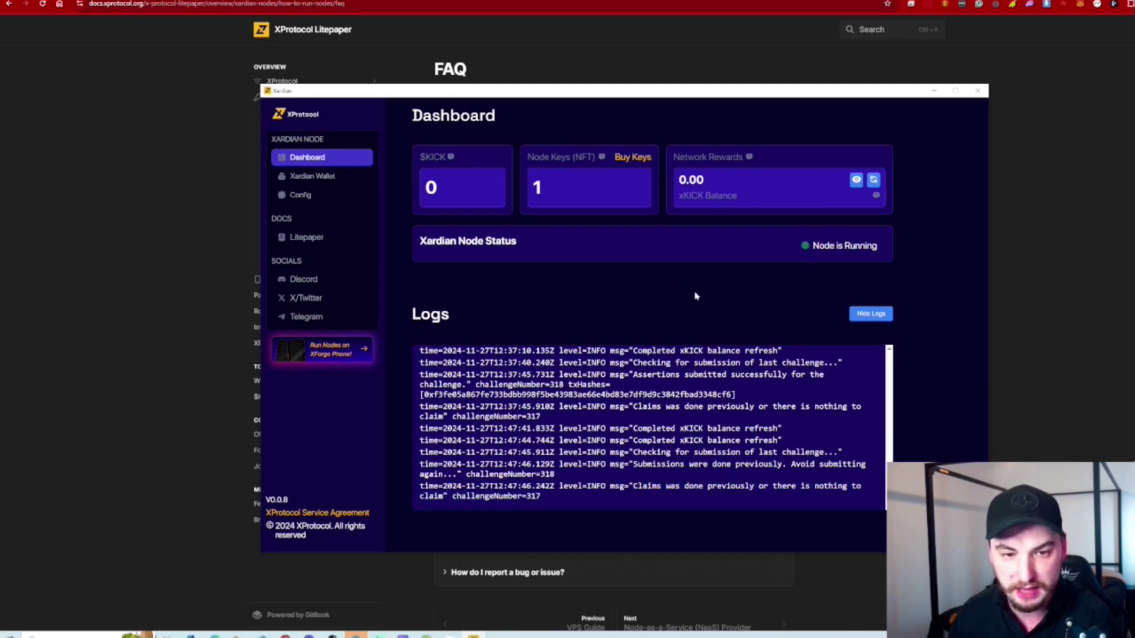
click(872, 182)
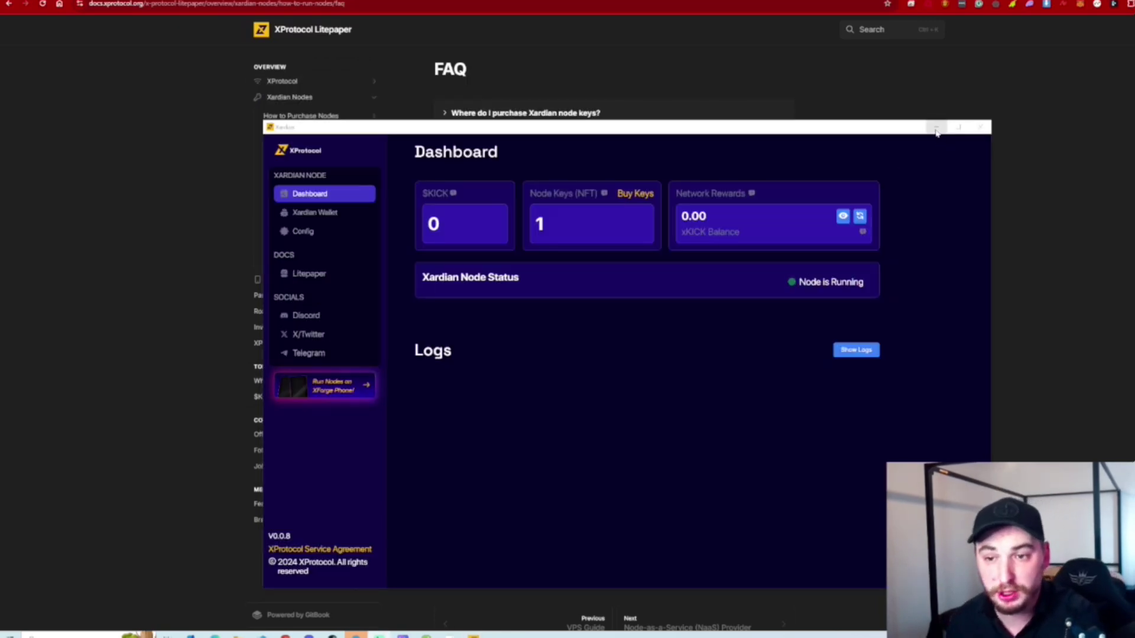
Reveal the FAQ answer on xKICK reward calculation: rewards split across active nodes.
click(937, 126)
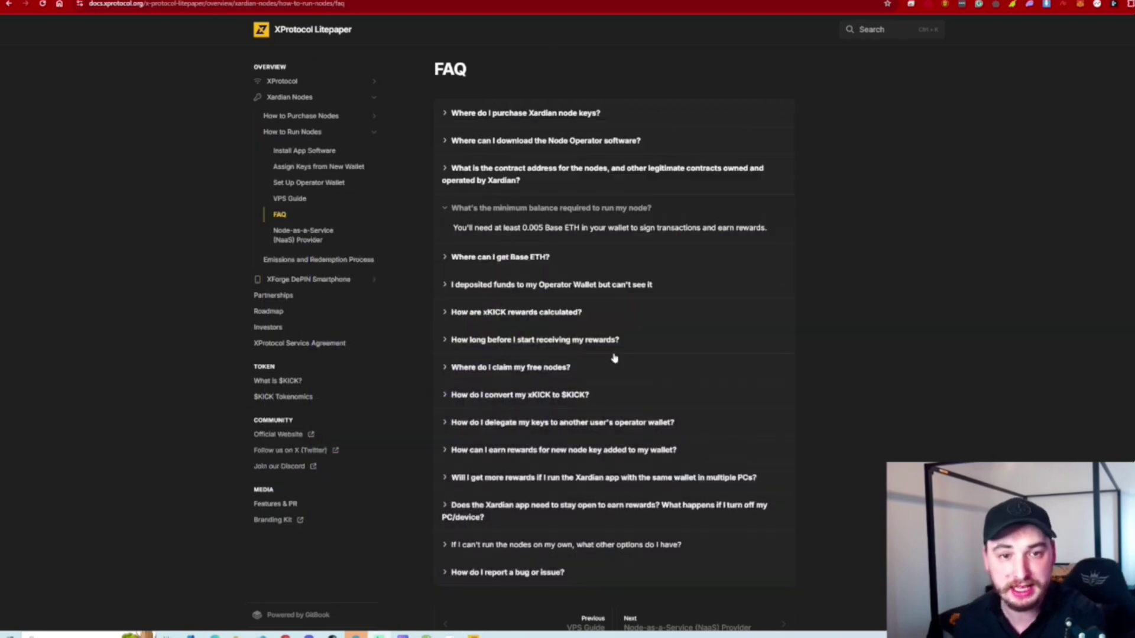
click(489, 312)
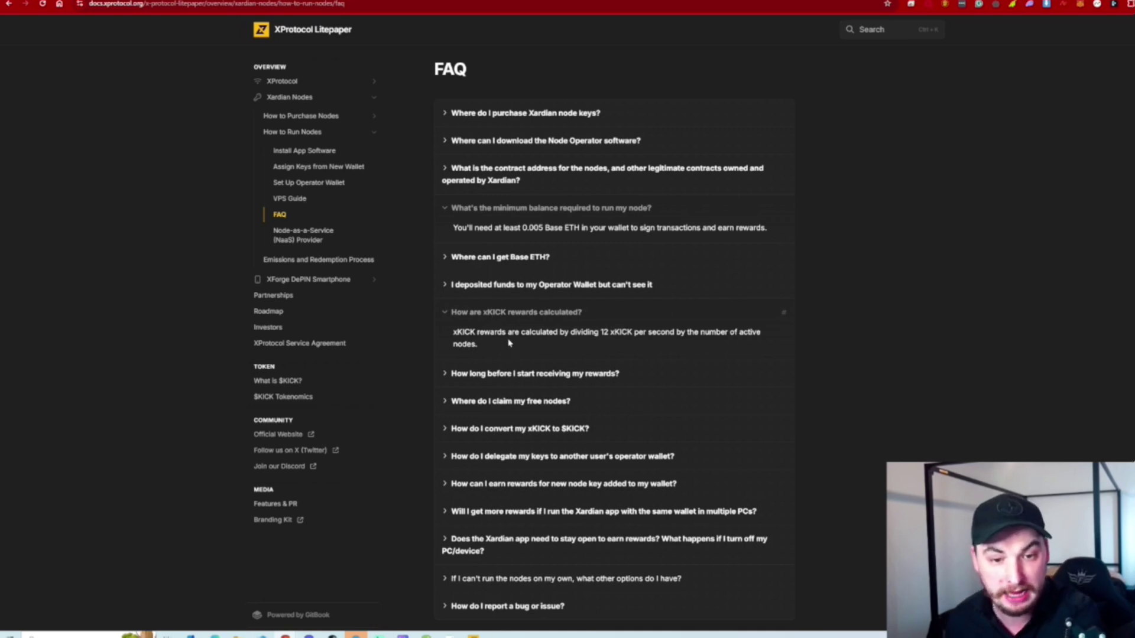
drag(455, 332, 767, 332)
click(762, 348)
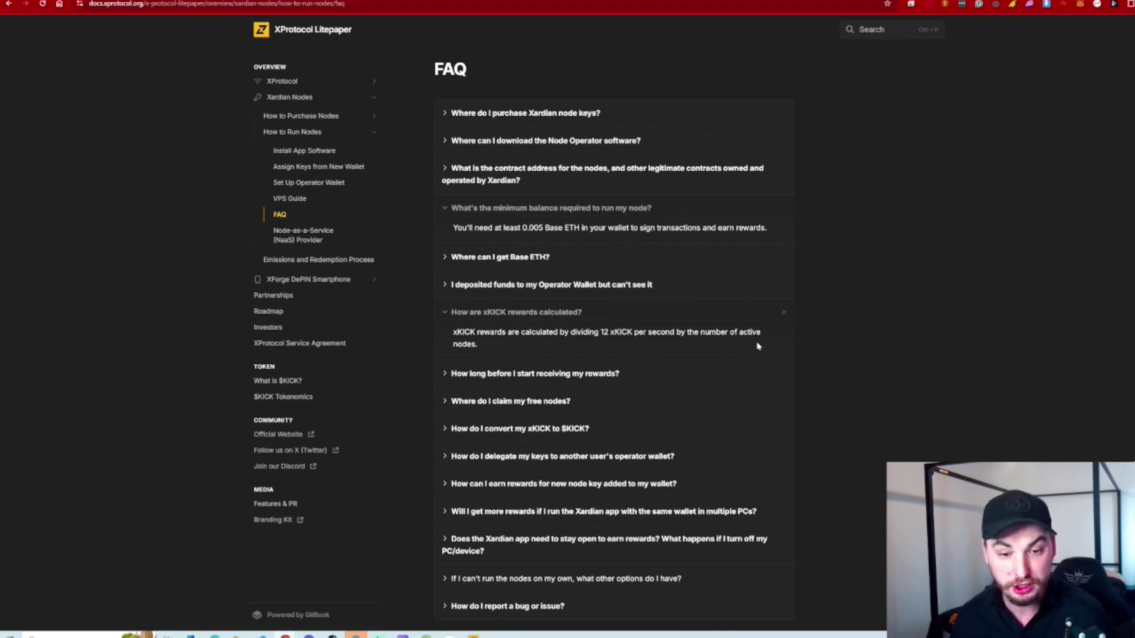
Reveal the FAQ answer on reward timing: payouts arrive every 3–8 hours.
click(519, 375)
scroll(536, 384, down, 2)
drag(452, 299, 585, 302)
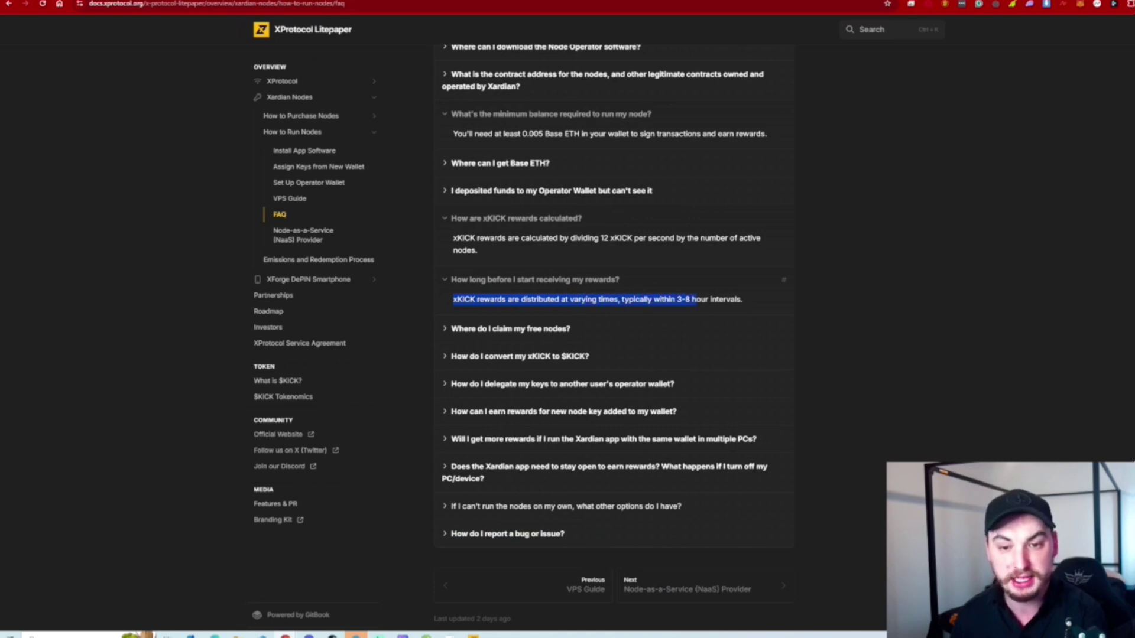
Refresh Xardian's 0.00 xKICK rewards balance, then reveal the xKICK-to-$KICK conversion answer.
click(285, 636)
click(860, 216)
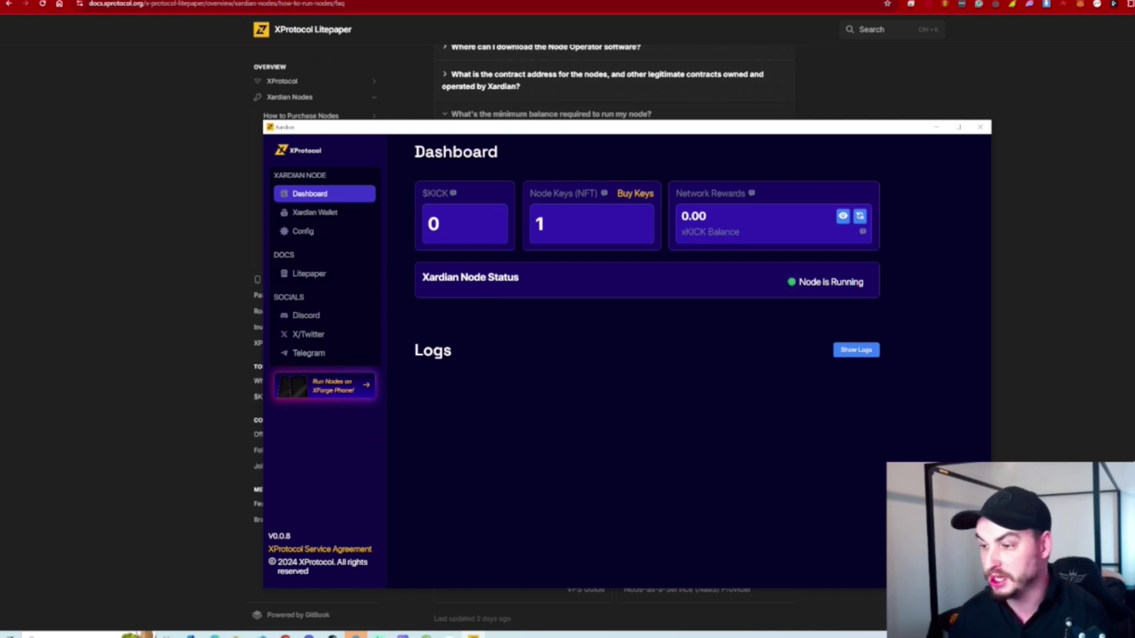
click(936, 127)
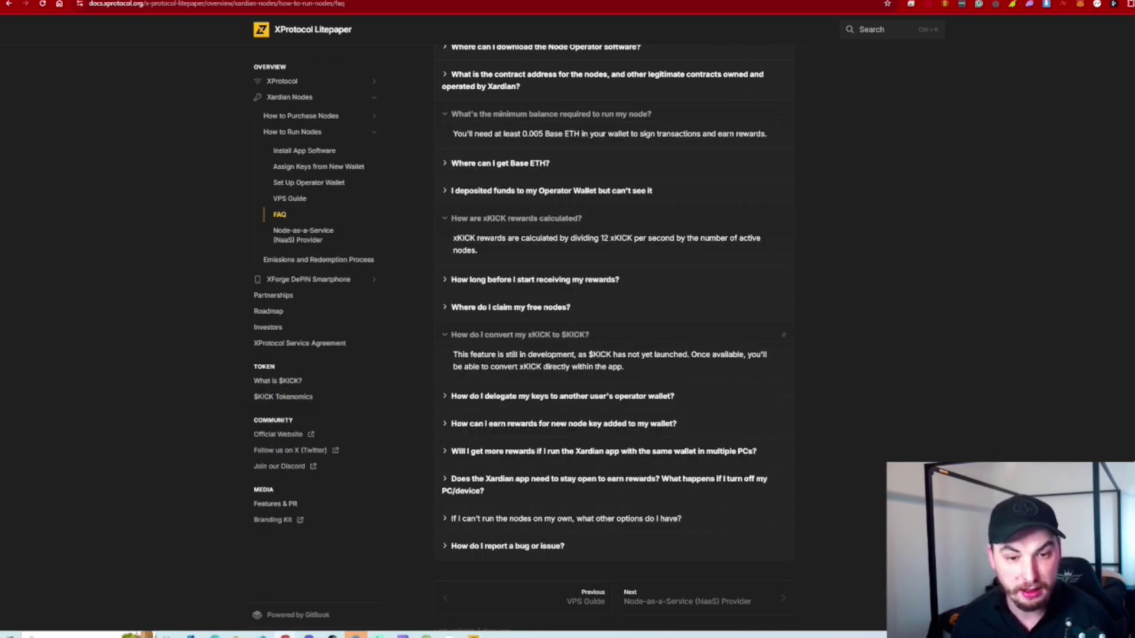
mouse_move(460, 355)
mouse_down()
mouse_move(767, 354)
mouse_move(537, 375)
mouse_move(637, 375)
mouse_up()
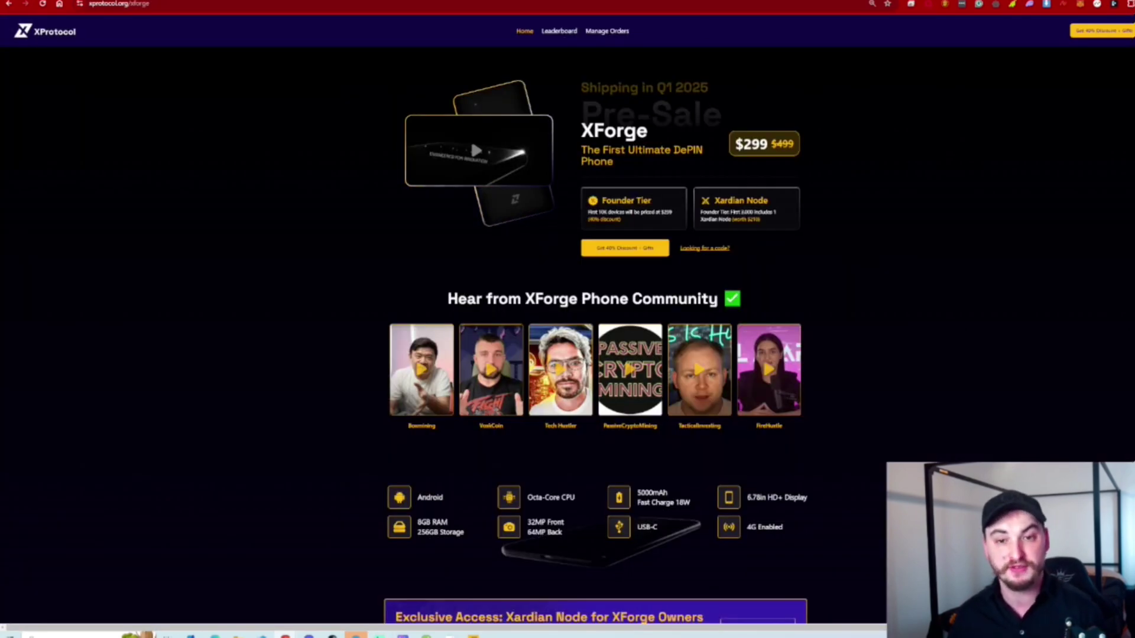
double_click(755, 145)
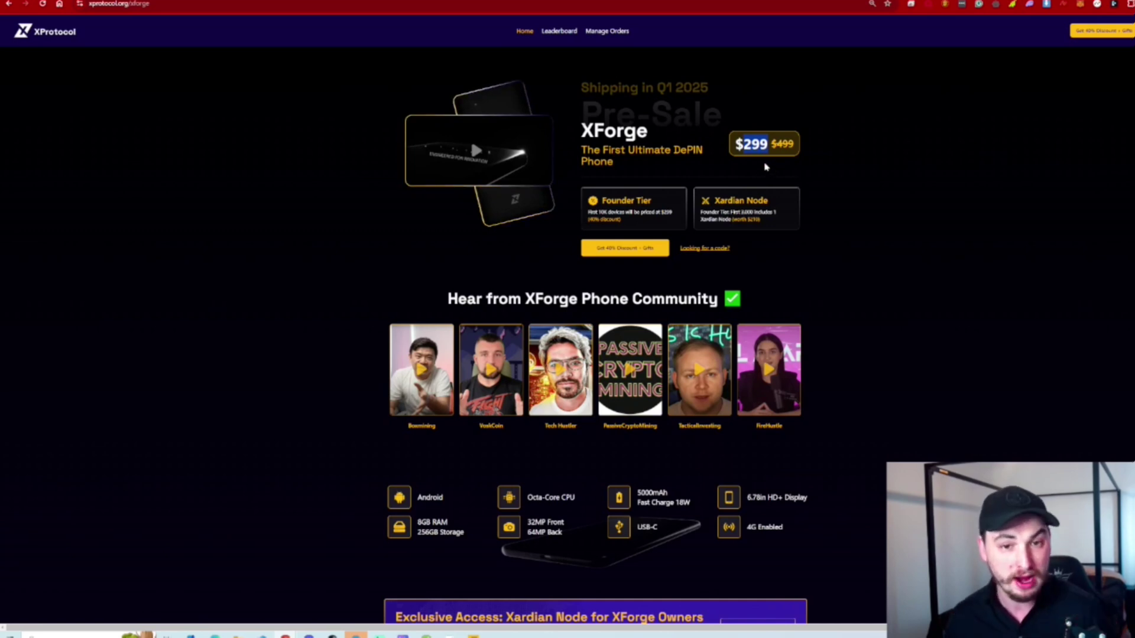
scroll(495, 427, down, 2)
scroll(494, 427, down, 3)
scroll(481, 341, up, 1)
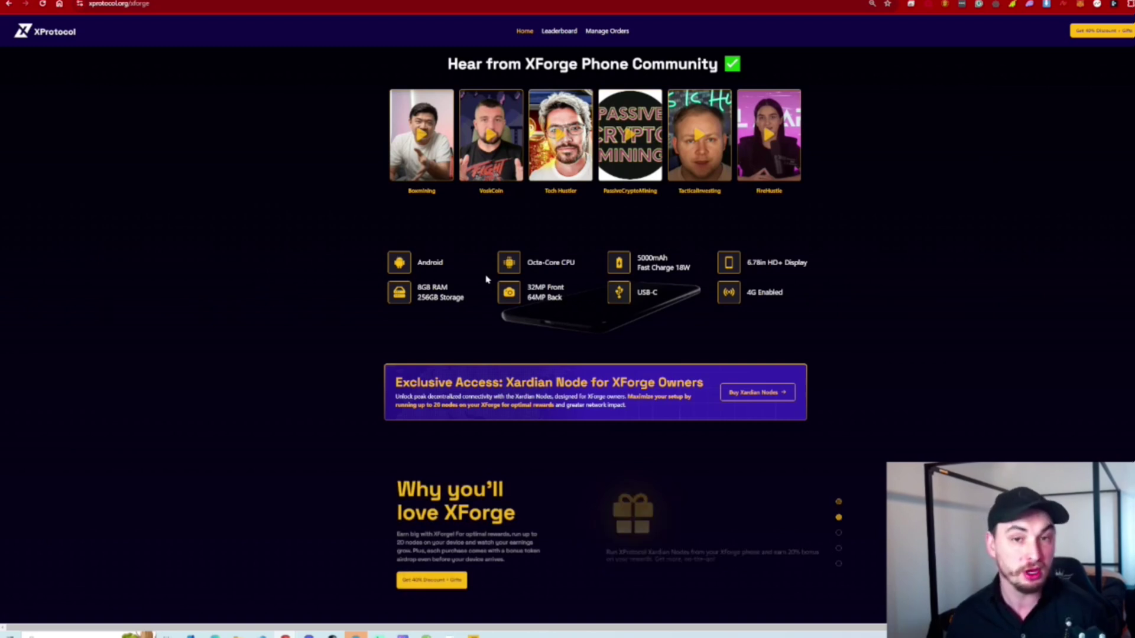
scroll(491, 283, up, 2)
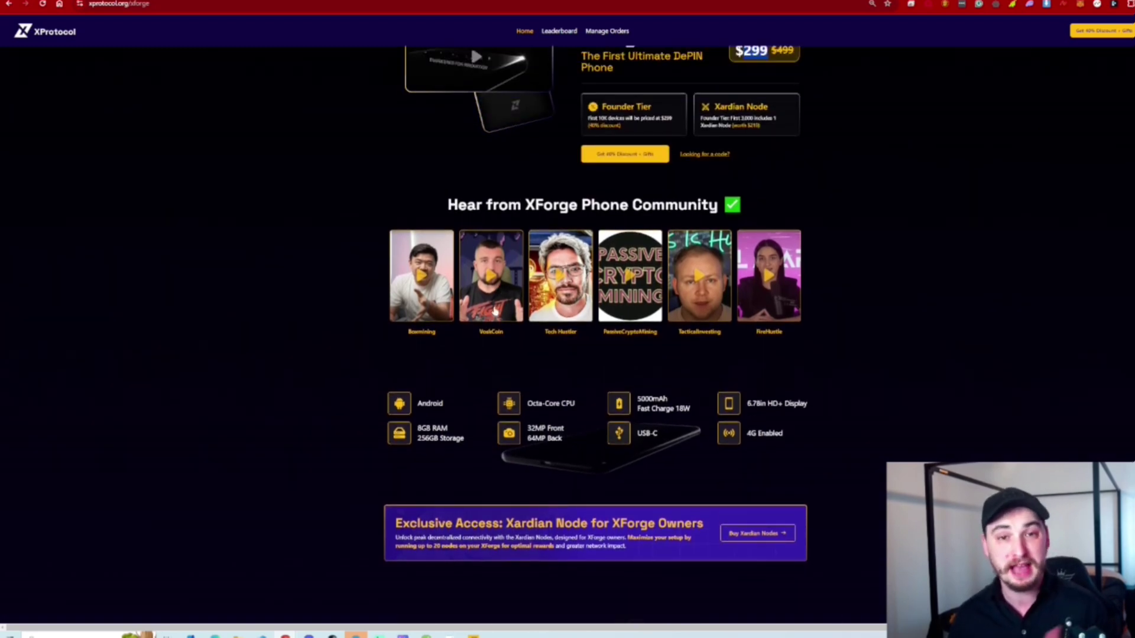
scroll(500, 288, up, 1)
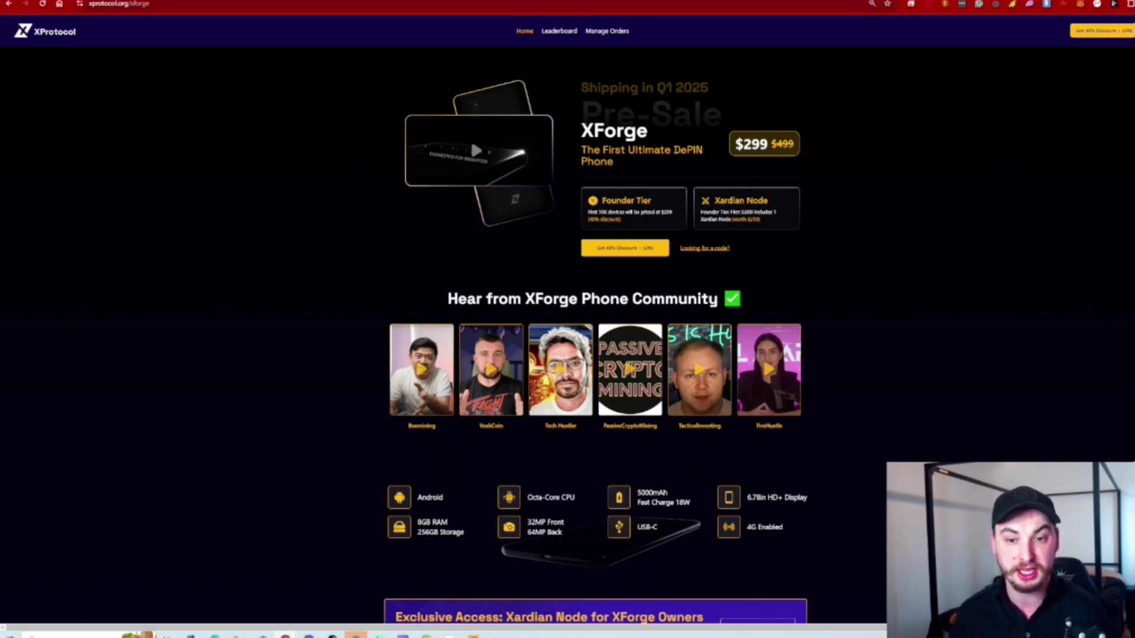
mouse_move(714, 201)
mouse_down()
mouse_move(767, 200)
mouse_move(758, 219)
mouse_up()
click(790, 238)
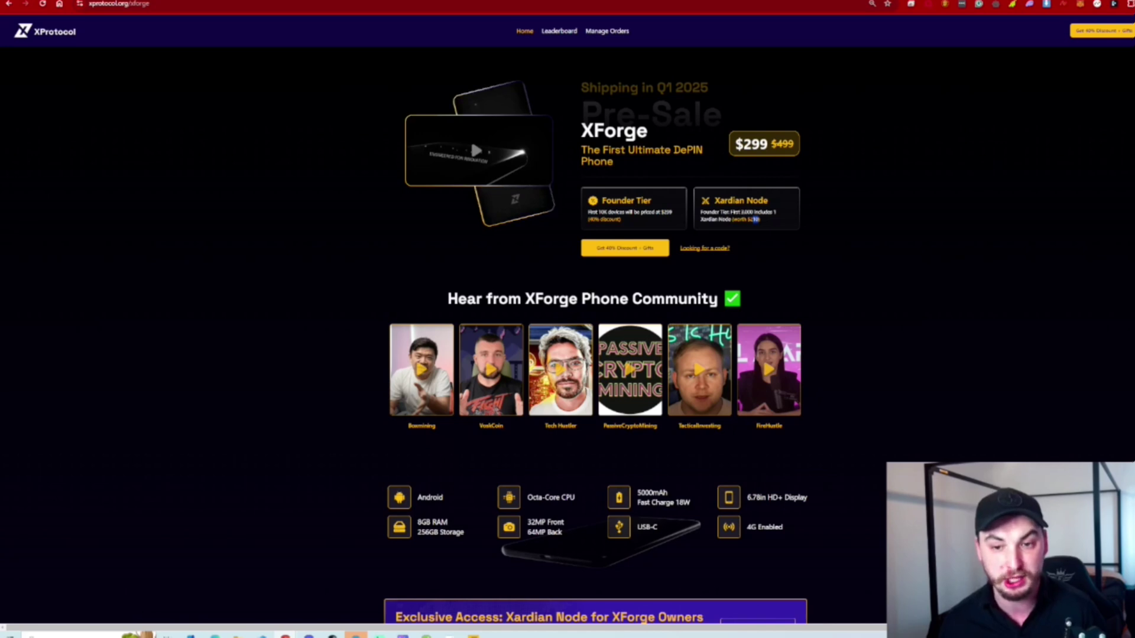